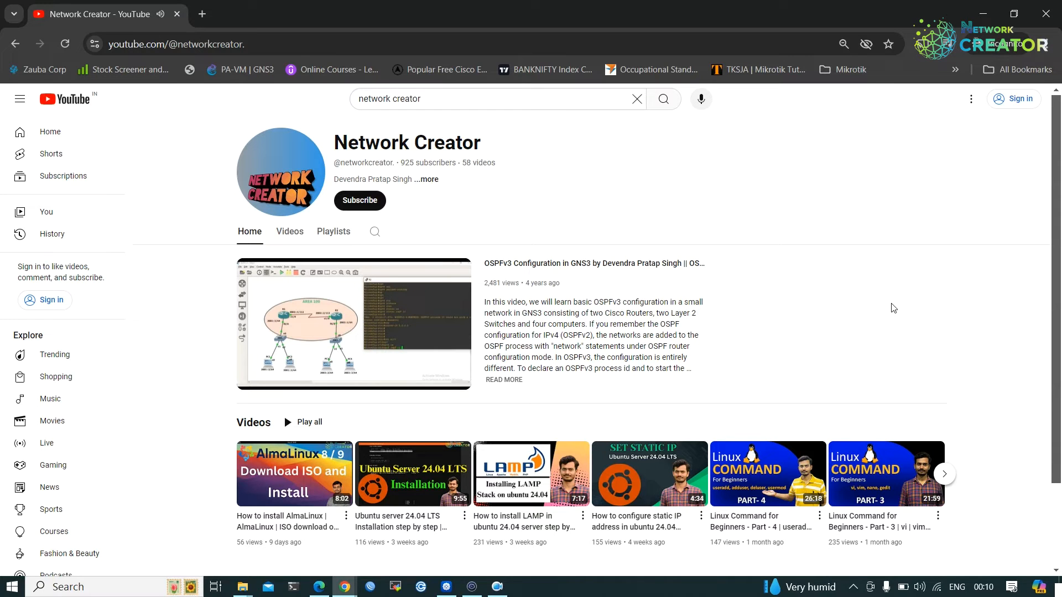
Search 'kali linux downlaod iso' in an incognito window and go to kali.org's Installer Images section.
{"action": "left_click", "coordinate": [202, 14]}
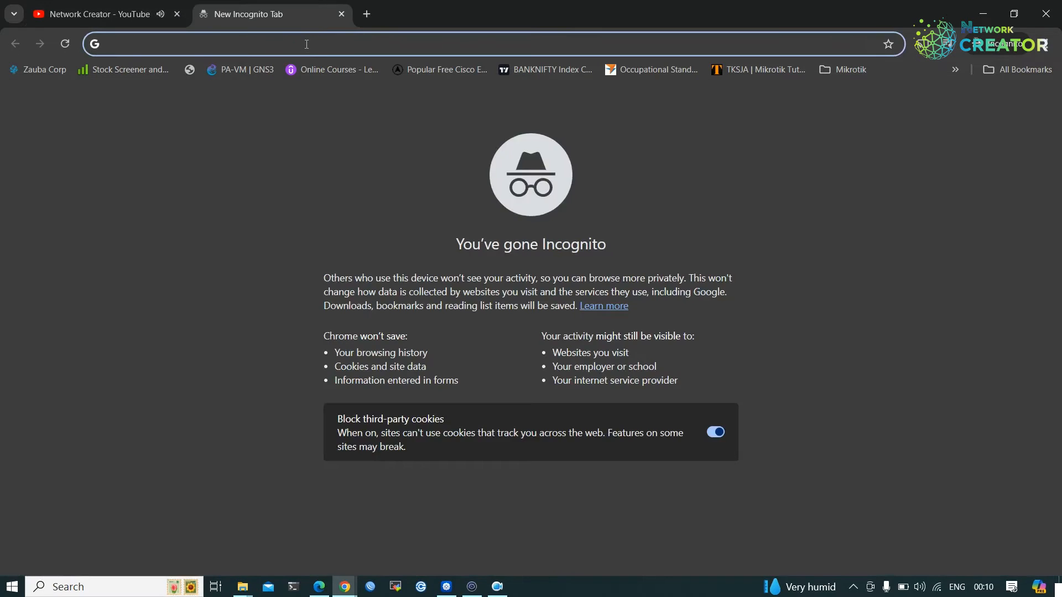
{"action": "type", "text": "kali l"}
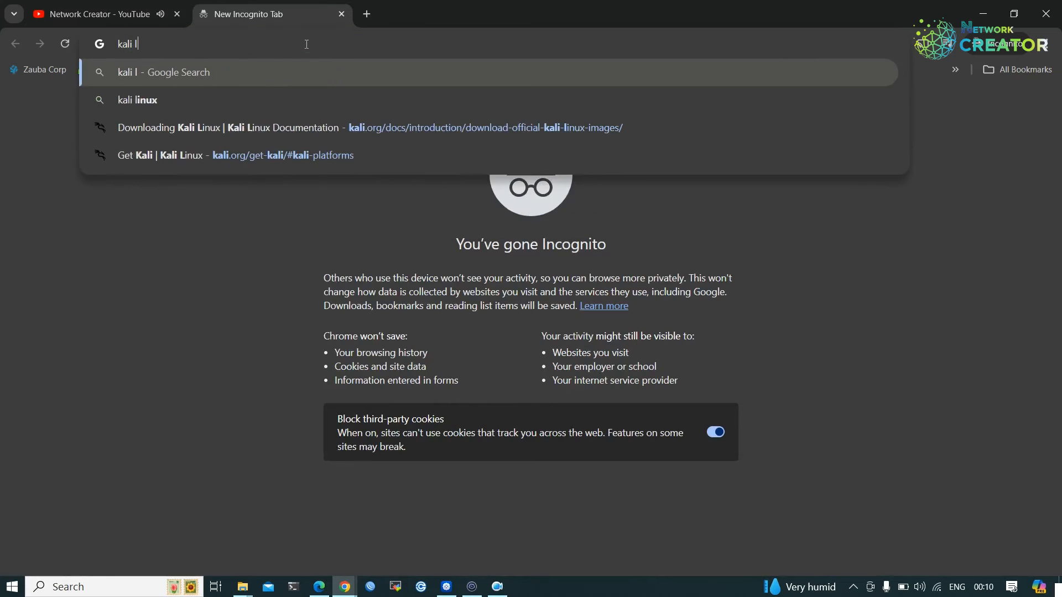
{"action": "type", "text": "inux downlao"}
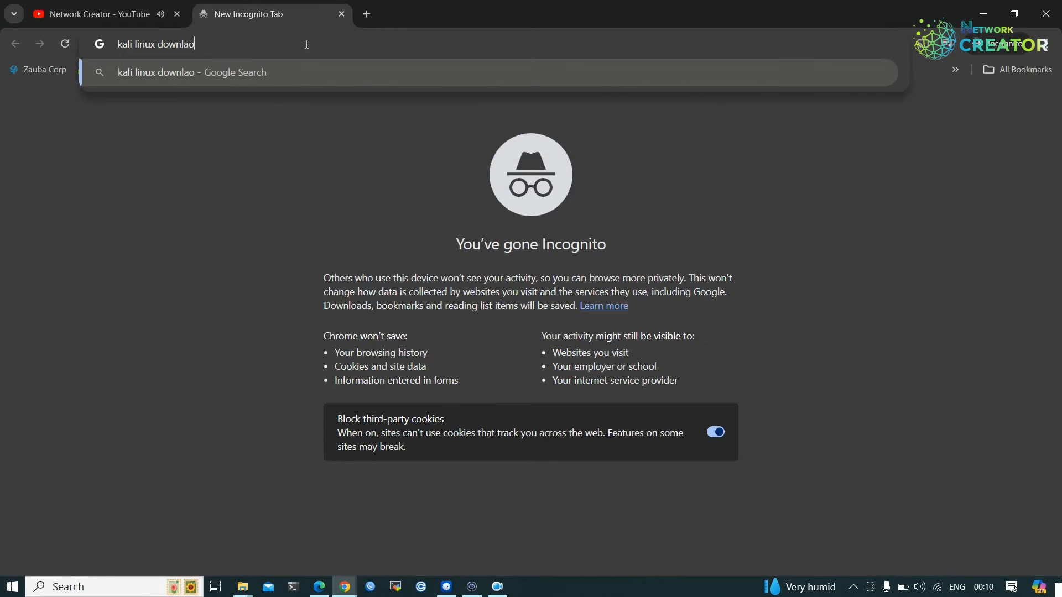
{"action": "type", "text": "d iso"}
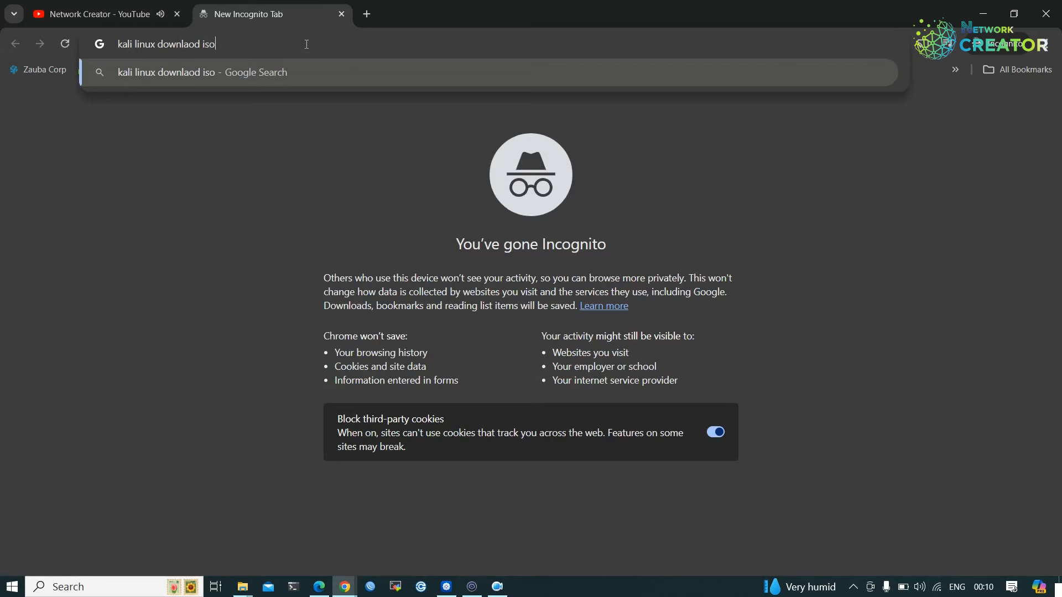
{"action": "key", "text": "Return"}
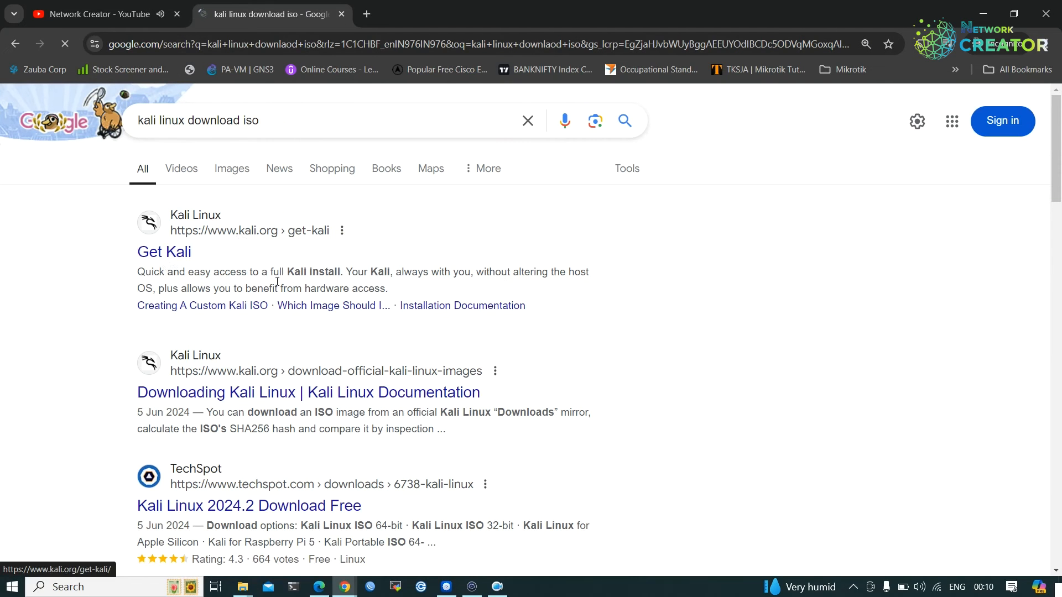
{"action": "left_click", "coordinate": [166, 252]}
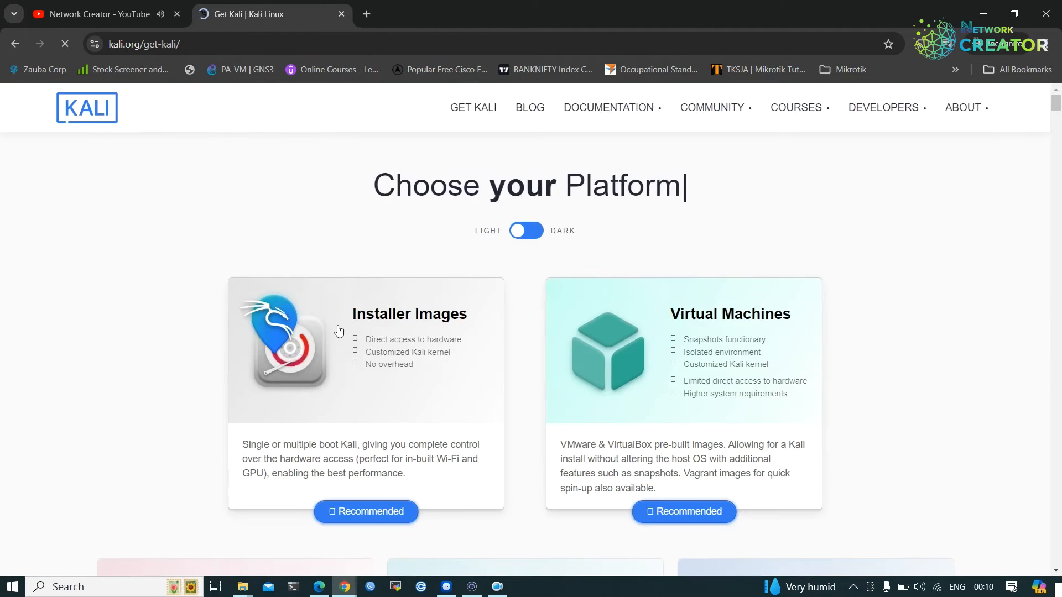
{"action": "left_click", "coordinate": [371, 513]}
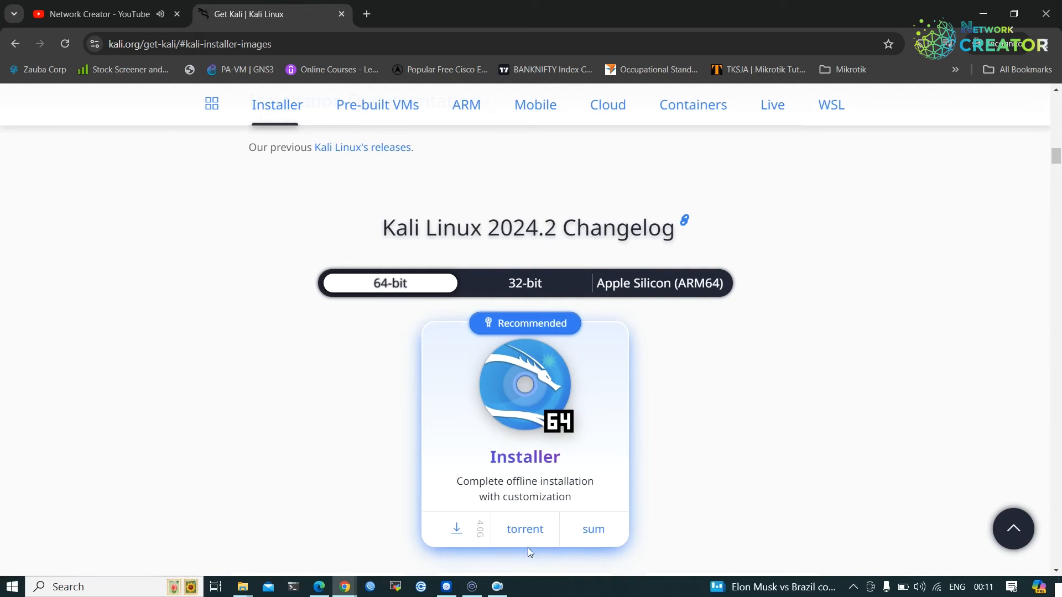
Save the 64-bit Kali 2024.2 installer ISO to Downloads, then pause and cancel it.
{"action": "left_click", "coordinate": [458, 532]}
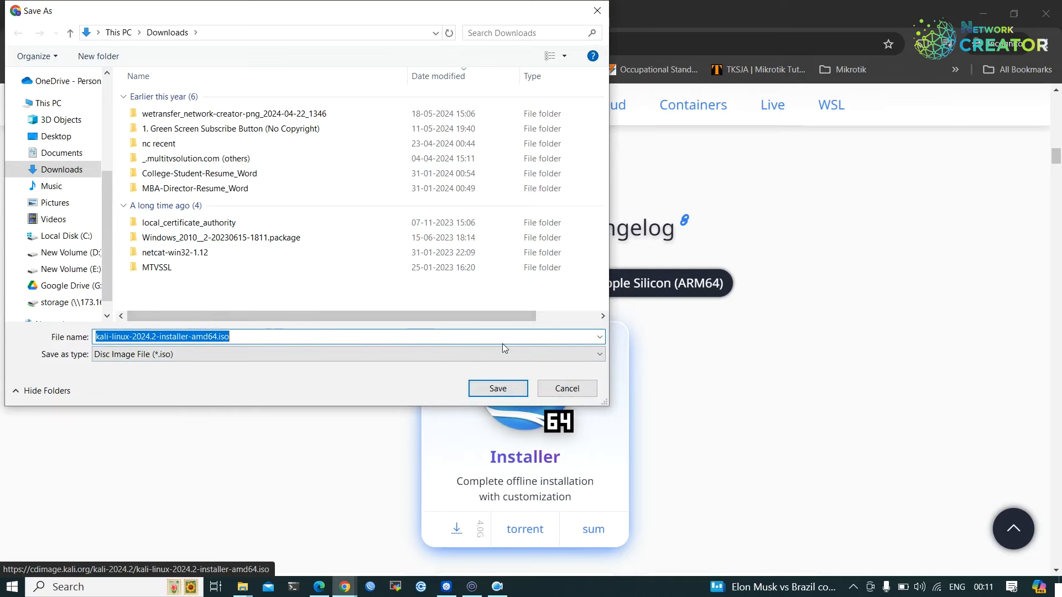
{"action": "left_click", "coordinate": [496, 390]}
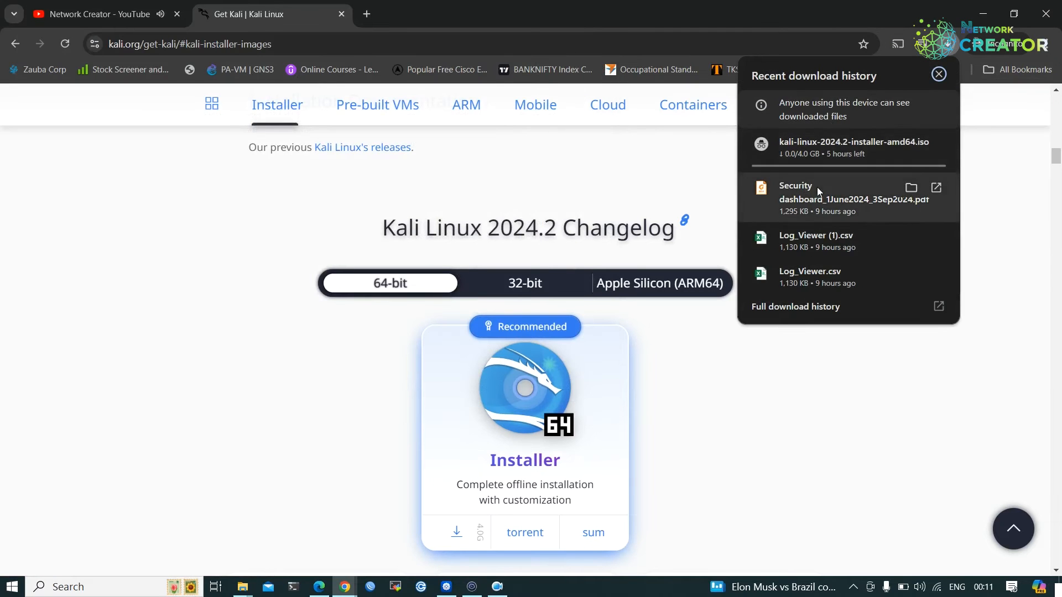
{"action": "mouse_move", "coordinate": [811, 164]}
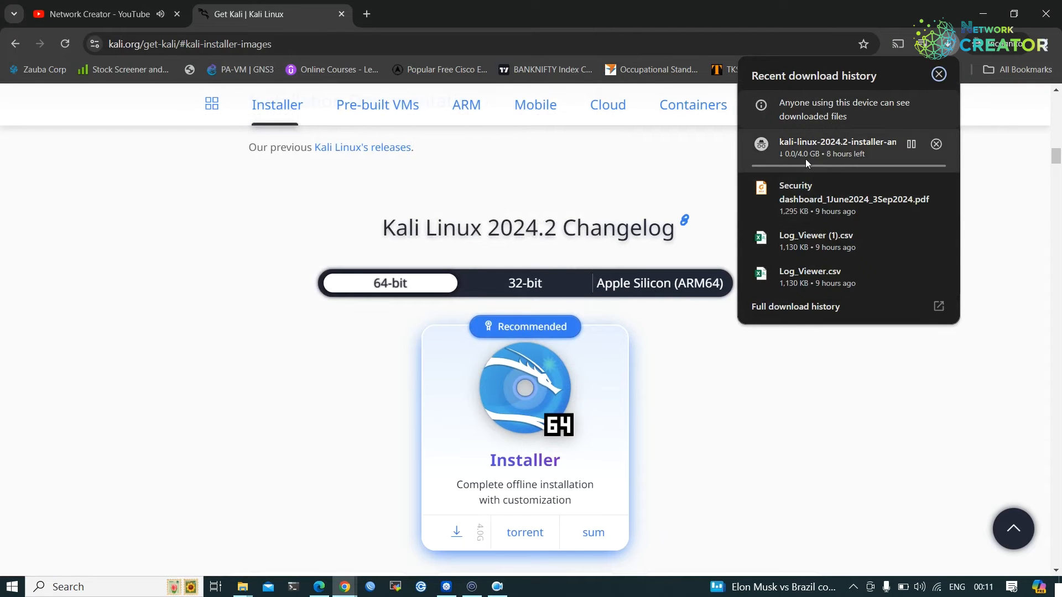
{"action": "left_click", "coordinate": [911, 144]}
{"action": "left_click", "coordinate": [935, 144]}
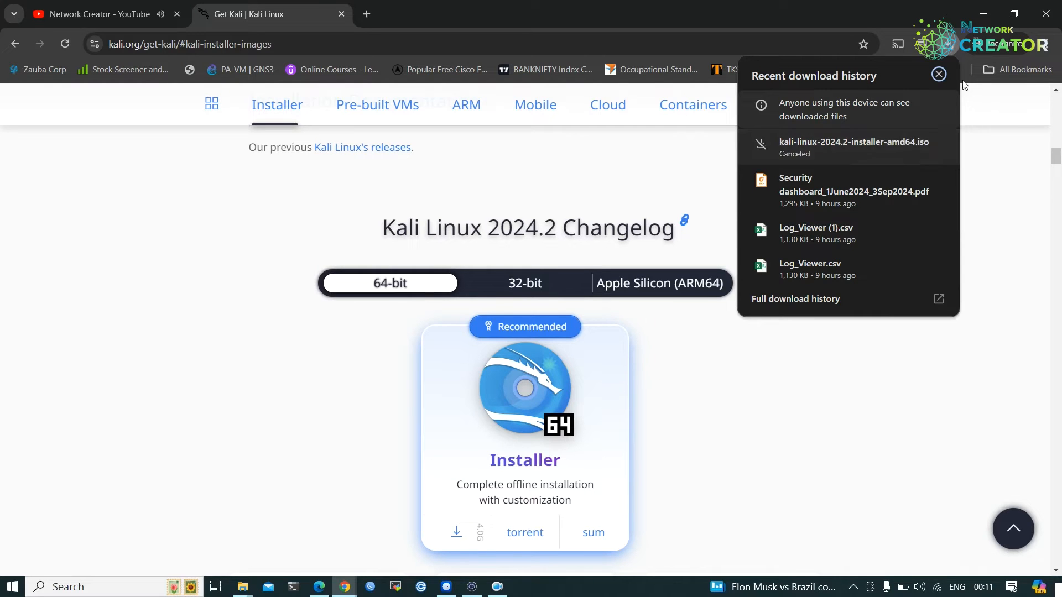
Close Chrome's recent downloads list.
{"action": "left_click", "coordinate": [939, 75]}
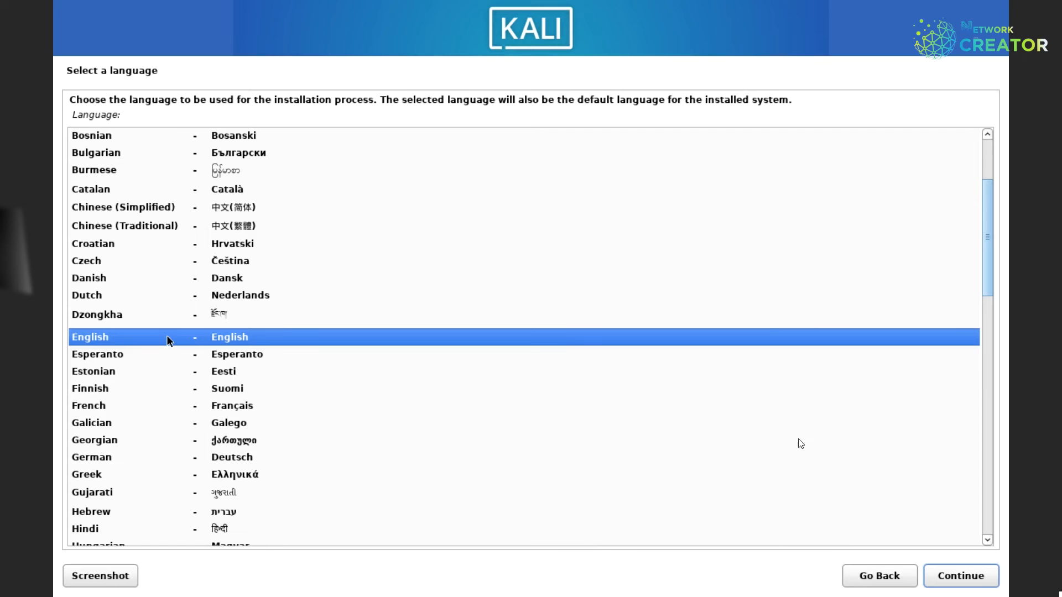
Choose English as the language, India as the location and the American English keymap.
{"action": "left_click", "coordinate": [983, 578]}
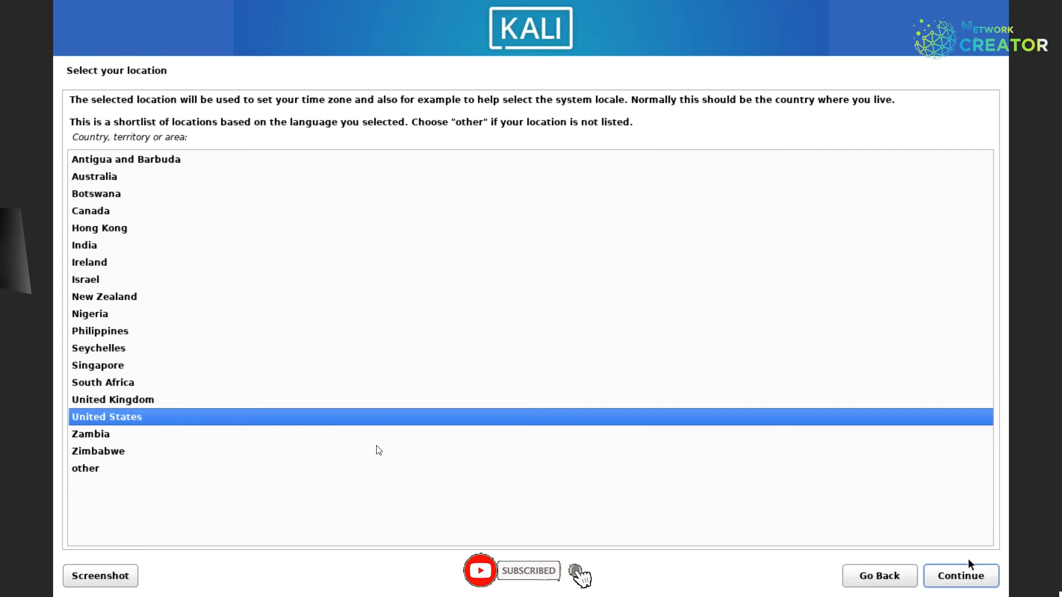
{"action": "left_click", "coordinate": [86, 245]}
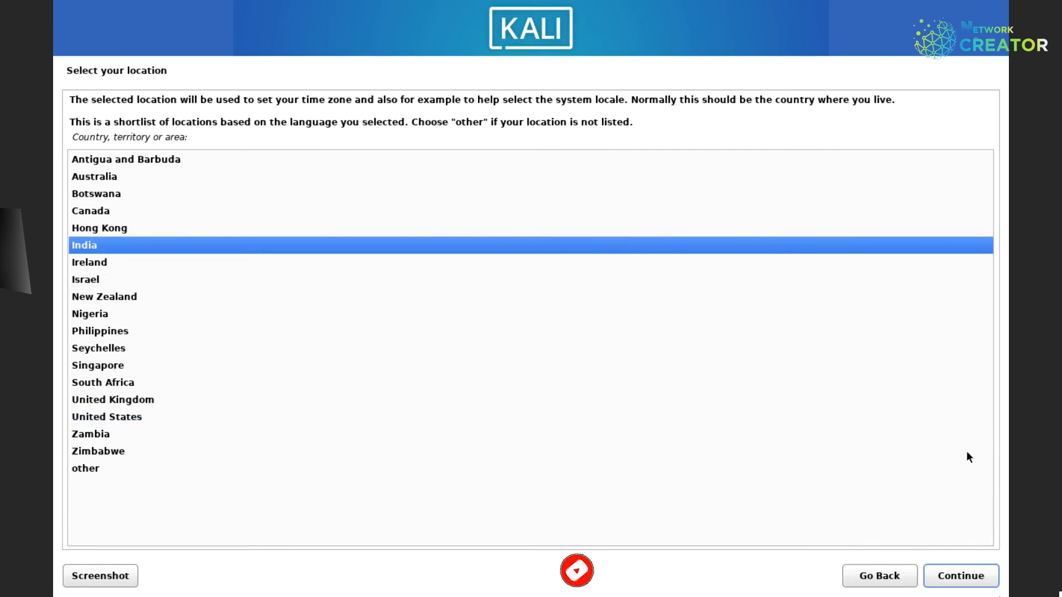
{"action": "left_click", "coordinate": [934, 575]}
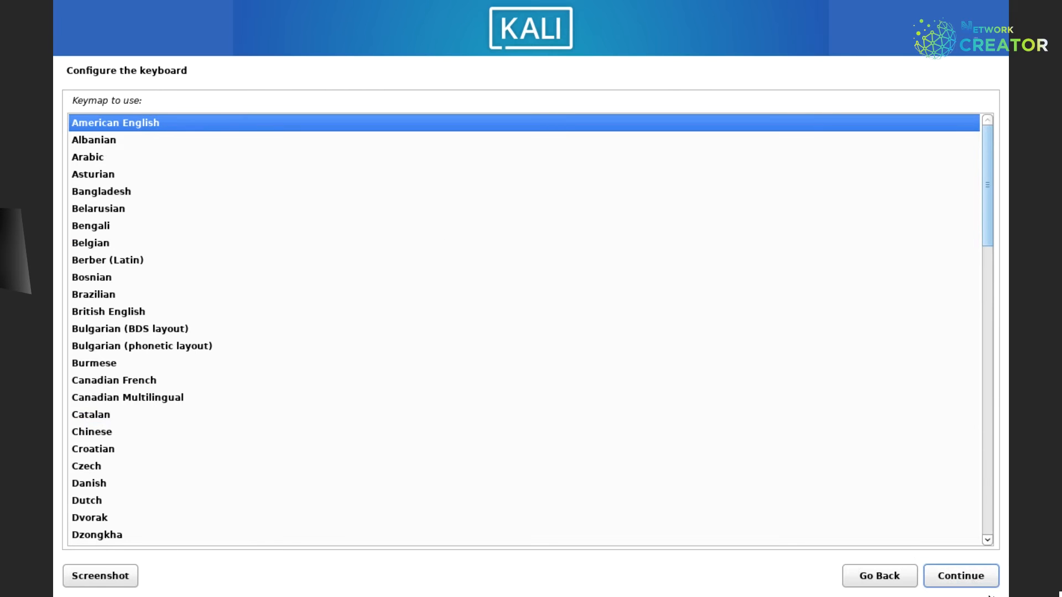
{"action": "left_click", "coordinate": [987, 584]}
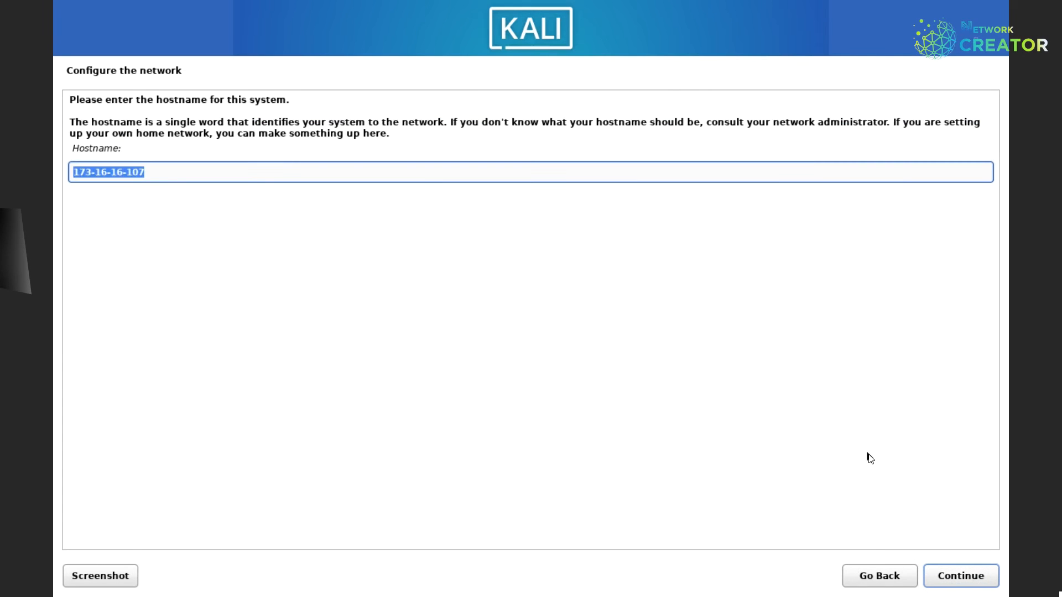
Replace the default hostname with a custom one and leave the domain name empty.
{"action": "key", "text": "BackSpace"}
{"action": "type", "text": "devendra"}
{"action": "left_click", "coordinate": [972, 577]}
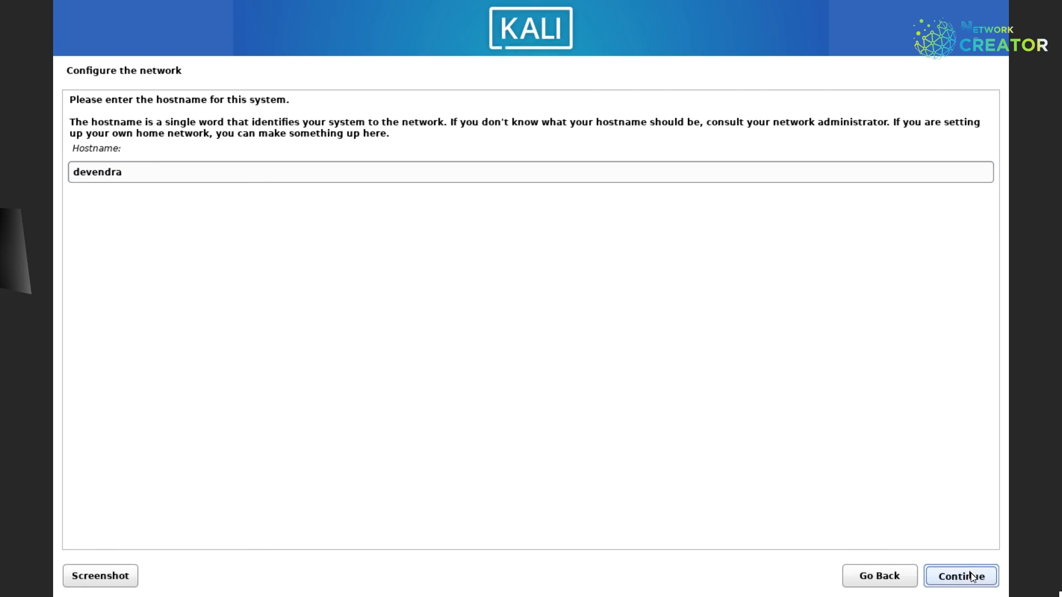
{"action": "left_click", "coordinate": [970, 576]}
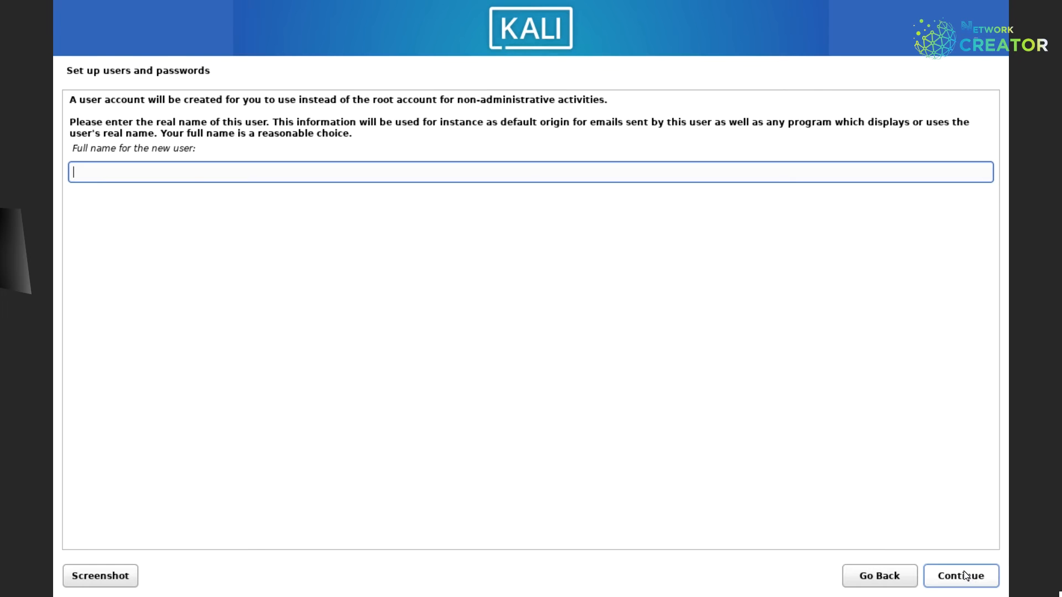
Enter the new user's full name and accept the username.
{"action": "type", "text": "devendra"}
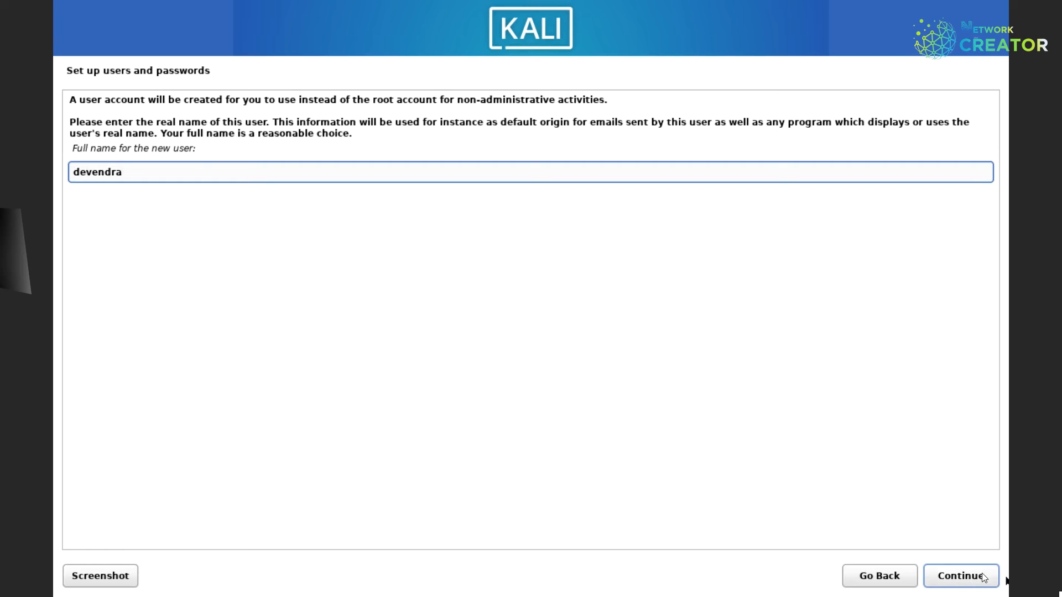
{"action": "left_click", "coordinate": [982, 578]}
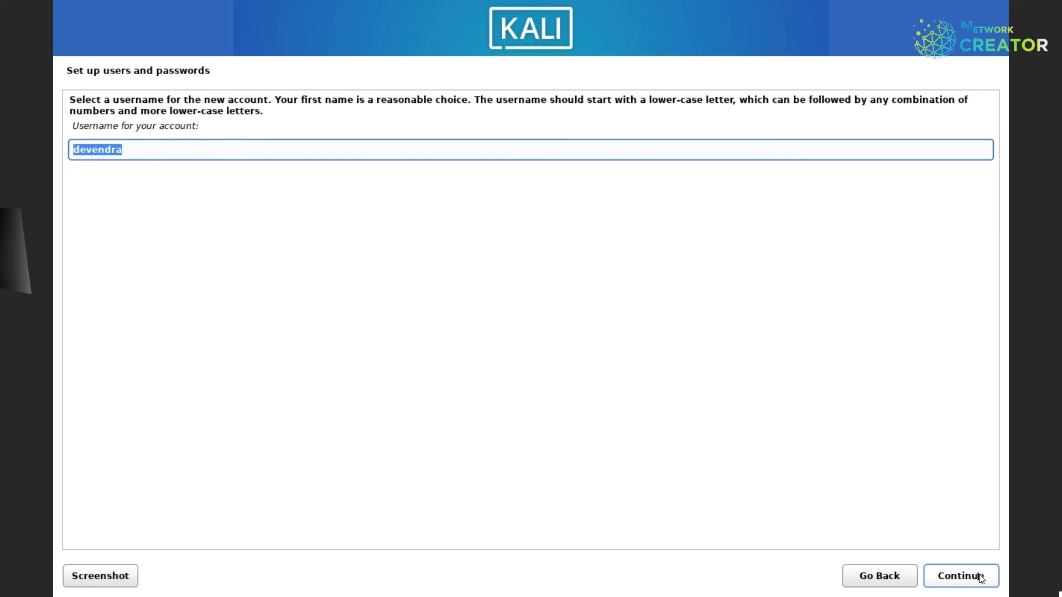
{"action": "left_click", "coordinate": [162, 149]}
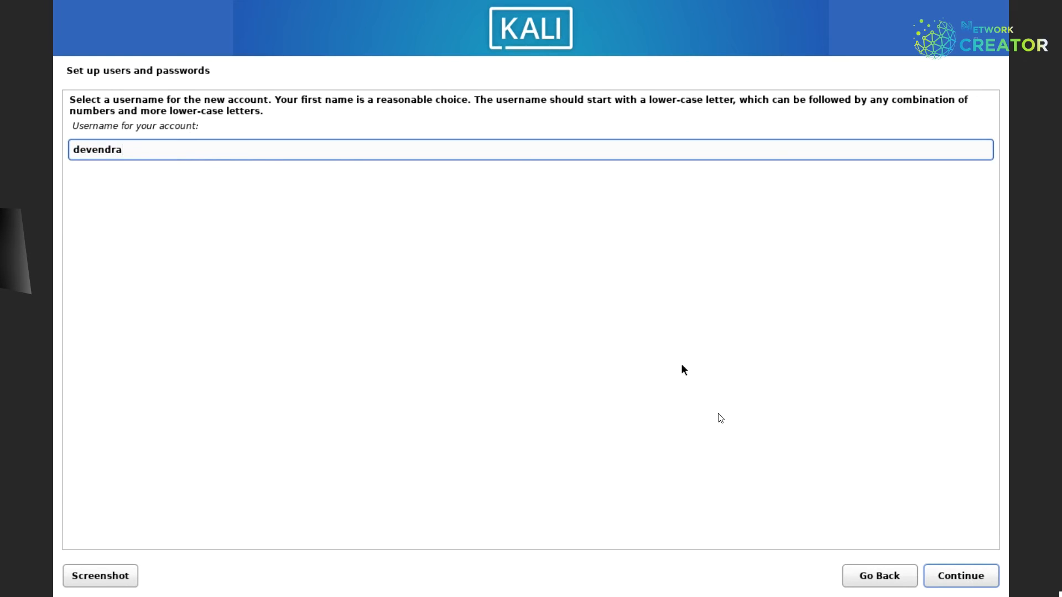
{"action": "left_click", "coordinate": [968, 577]}
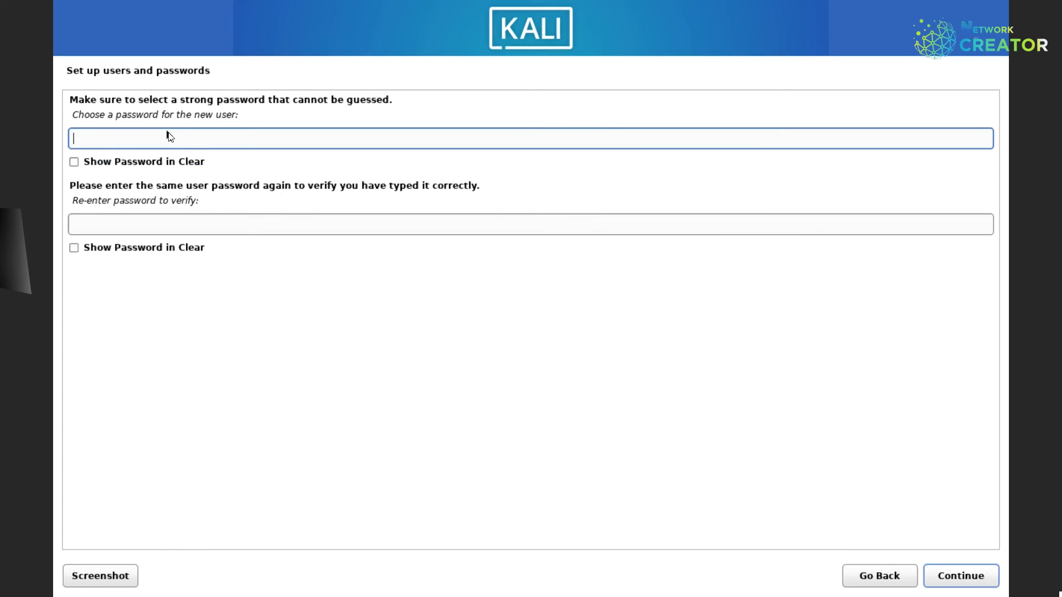
Enter the user password, re-enter it to verify, and continue to partitioning.
{"action": "type", "text": "kalilinux"}
{"action": "key", "text": "Tab"}
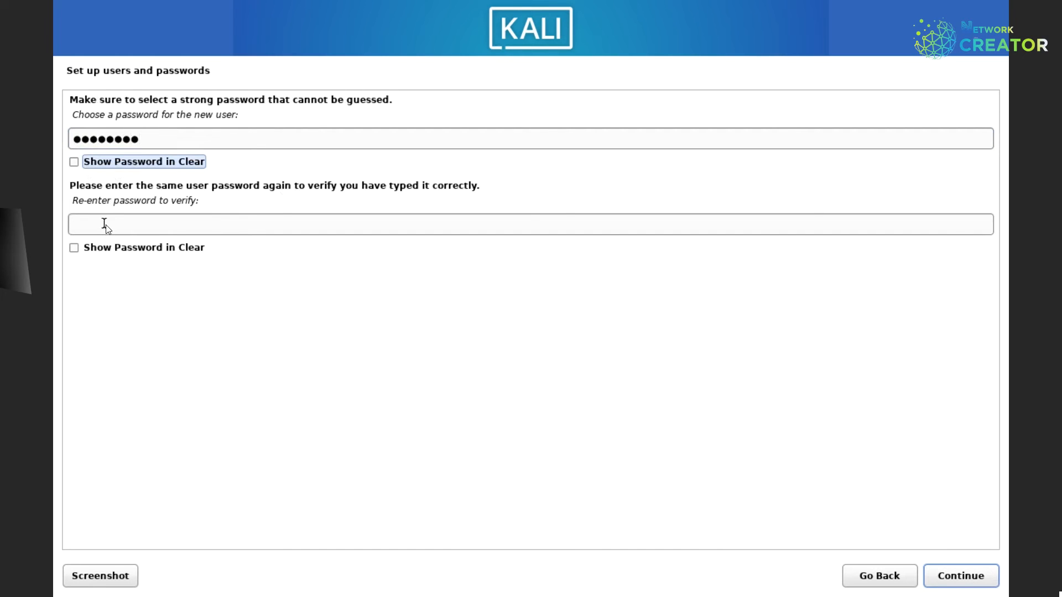
{"action": "left_click", "coordinate": [90, 225]}
{"action": "type", "text": "kalilinux"}
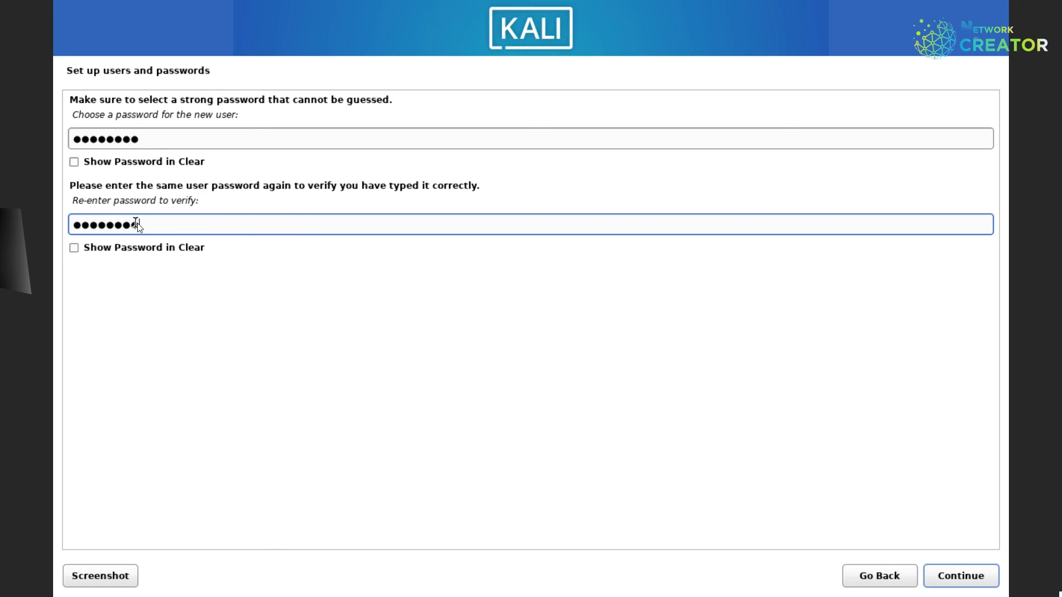
{"action": "left_click", "coordinate": [968, 578]}
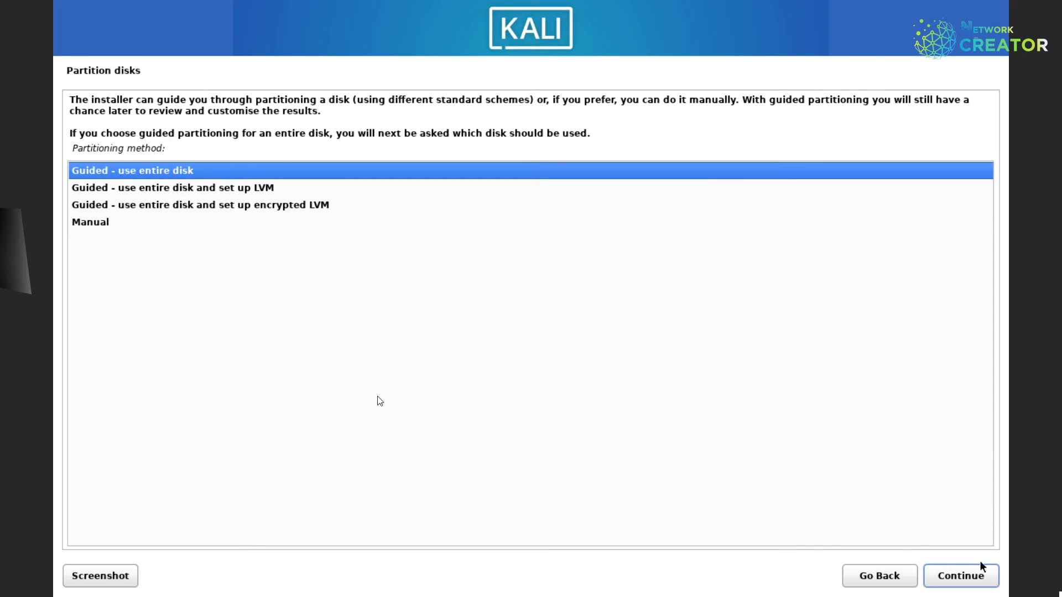
Choose Manual as the partitioning method.
{"action": "left_click", "coordinate": [92, 222]}
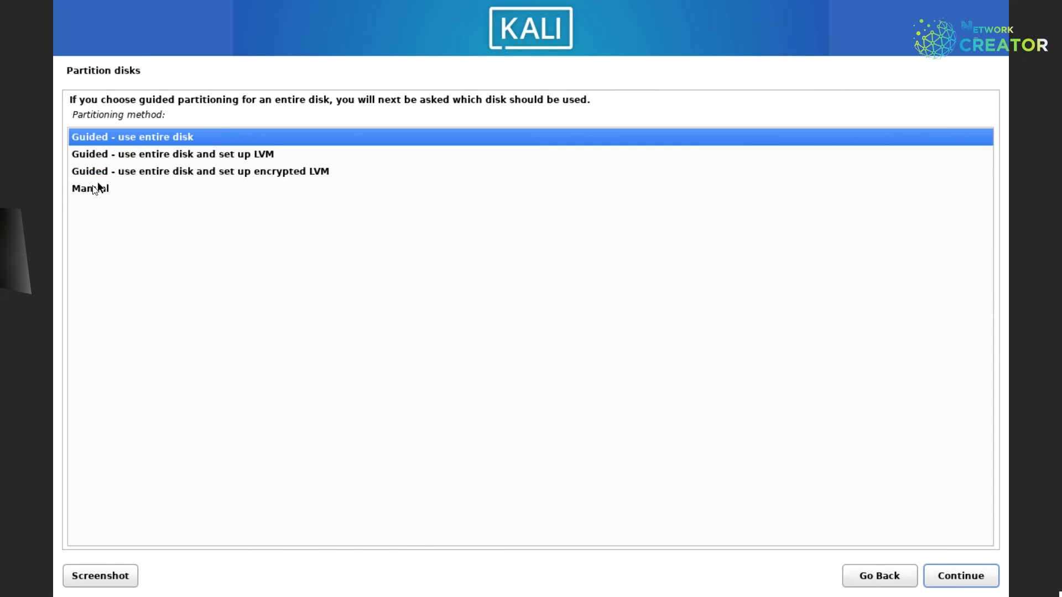
{"action": "left_click", "coordinate": [93, 189]}
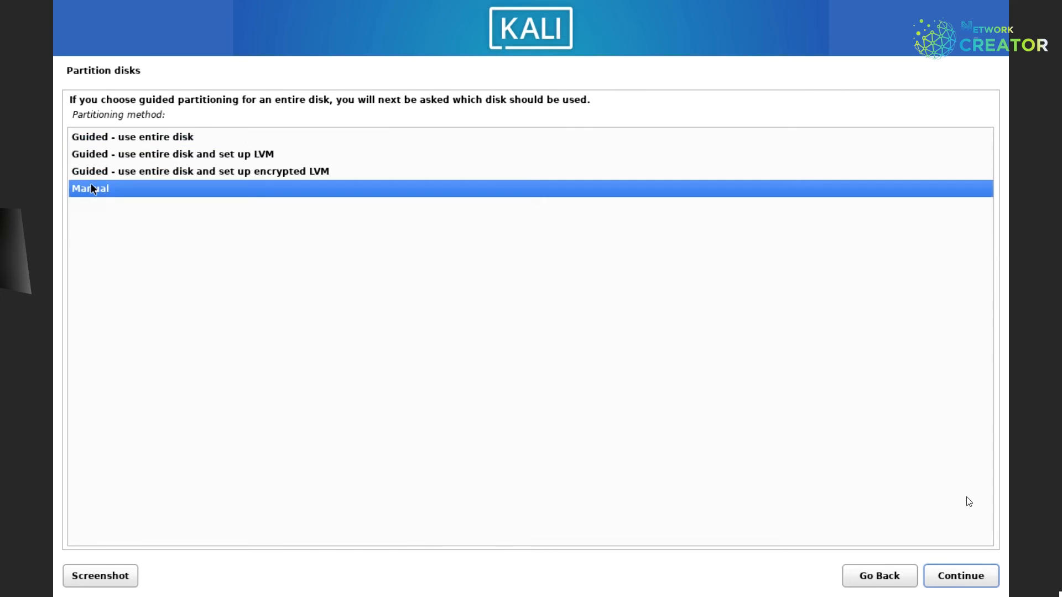
{"action": "left_click", "coordinate": [958, 576]}
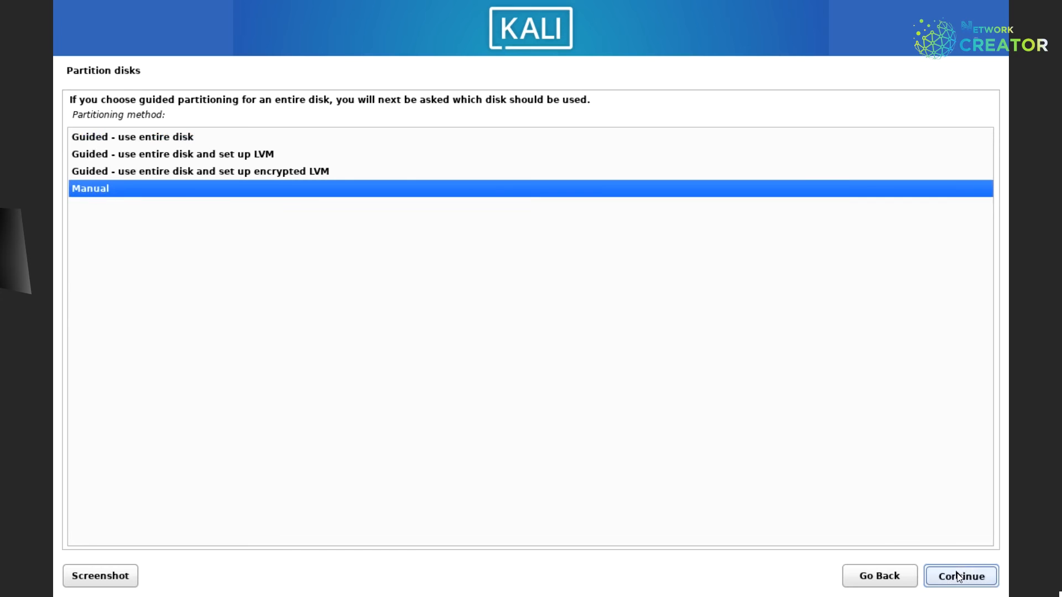
Create a new empty partition table on the 53.7 GB sda disk and select its free space.
{"action": "left_click", "coordinate": [214, 187]}
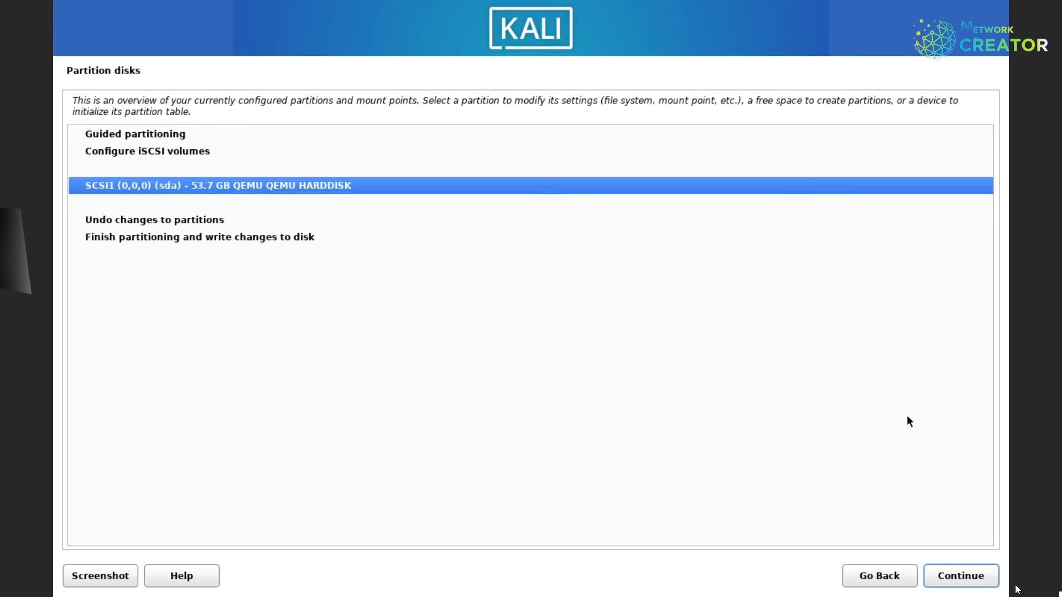
{"action": "left_click", "coordinate": [991, 578]}
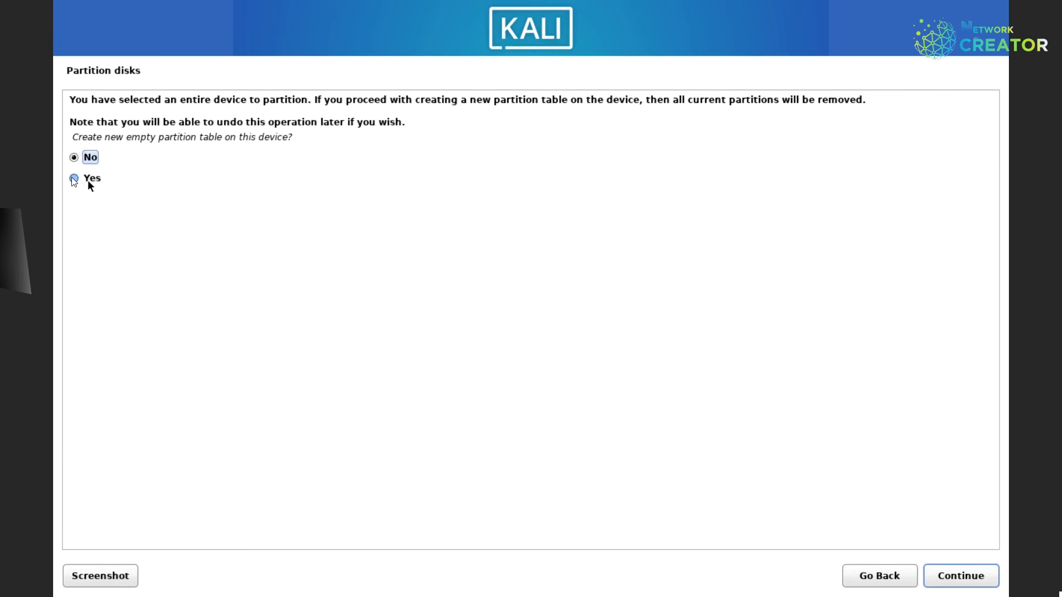
{"action": "left_click", "coordinate": [74, 178]}
{"action": "left_click", "coordinate": [955, 576]}
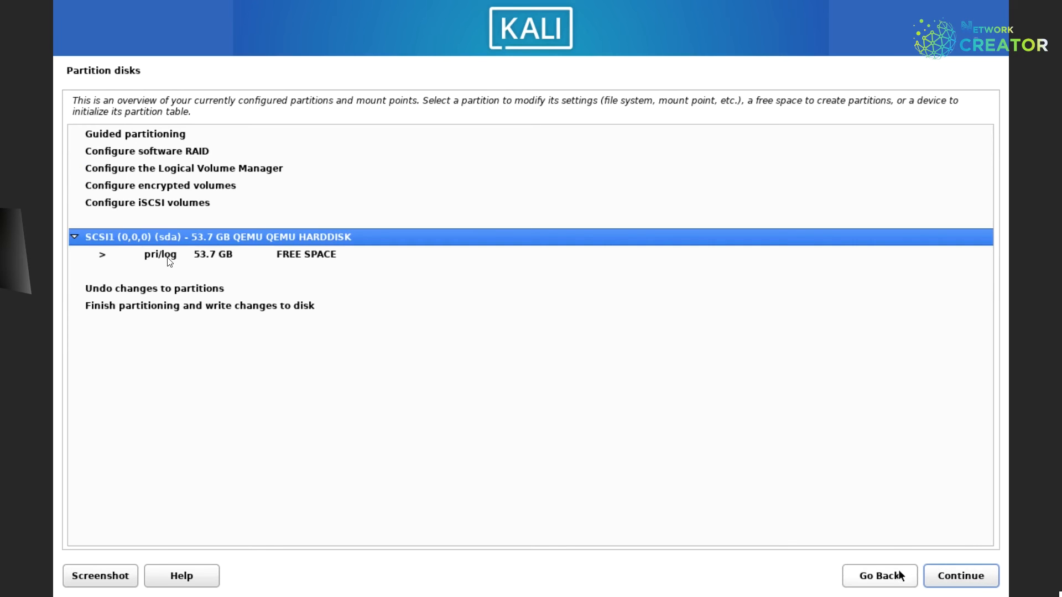
{"action": "left_click", "coordinate": [168, 256]}
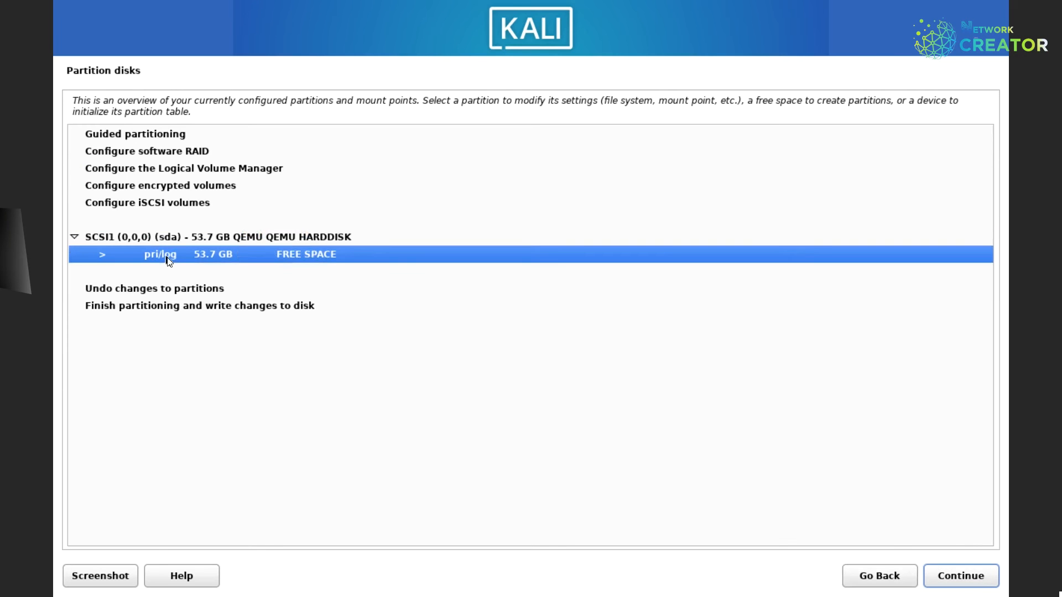
{"action": "left_click", "coordinate": [975, 575]}
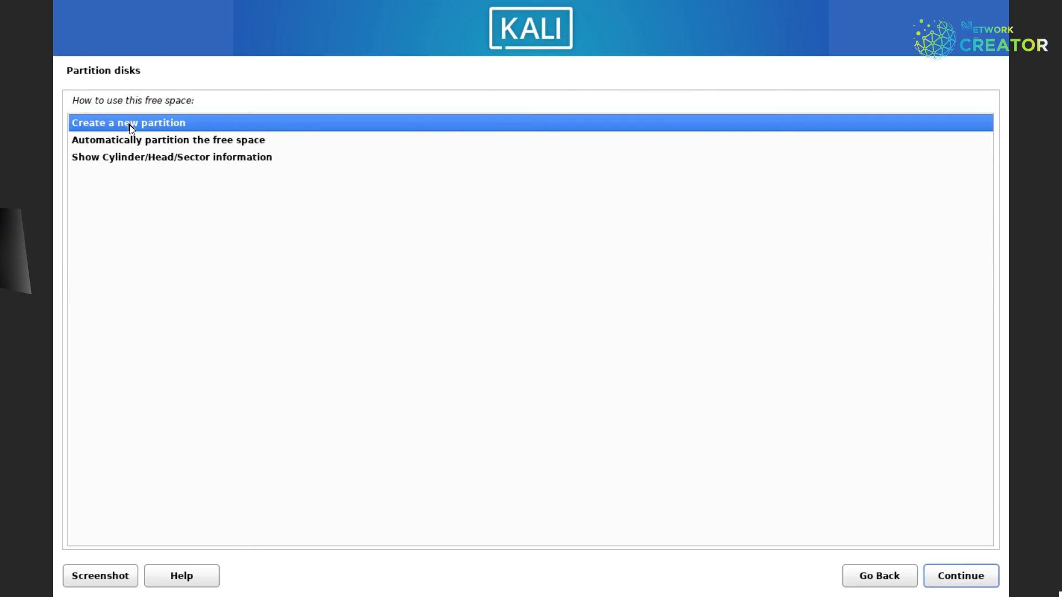
Create a new 2024MB primary partition in the free space.
{"action": "left_click", "coordinate": [961, 577]}
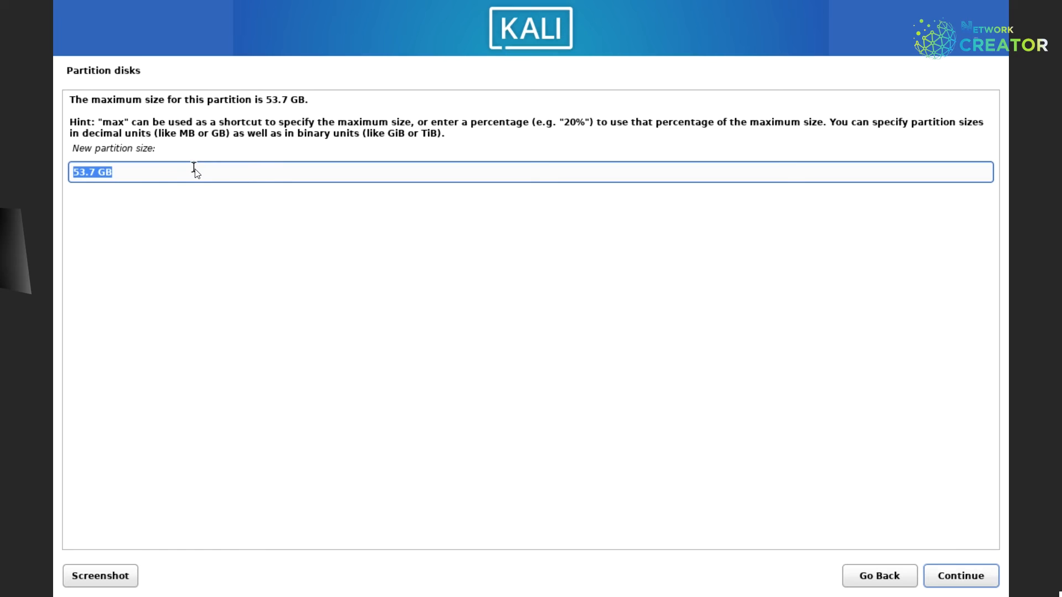
{"action": "type", "text": "2024MB"}
{"action": "left_click", "coordinate": [967, 580]}
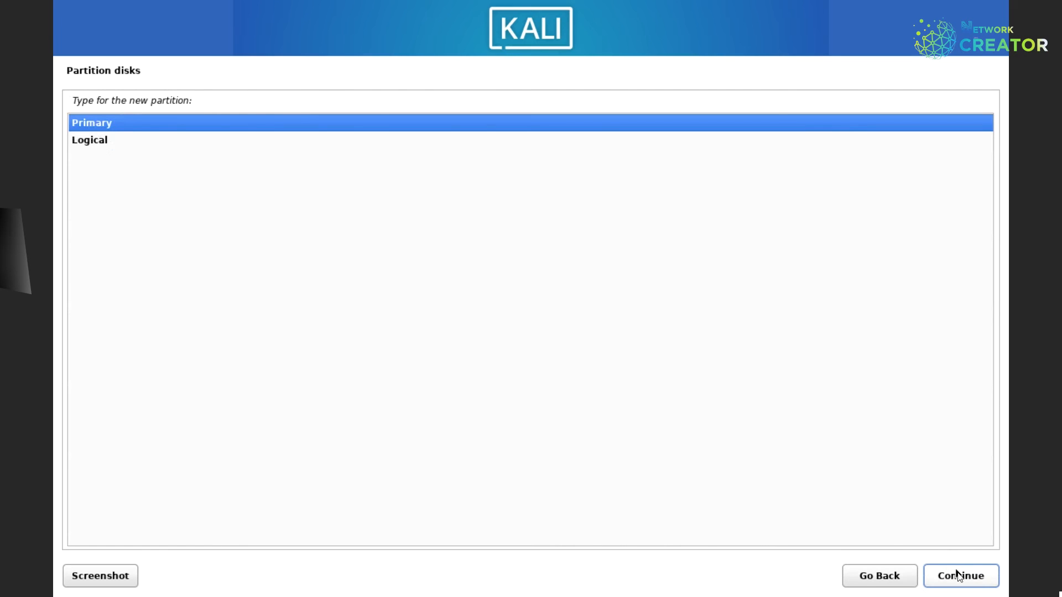
{"action": "left_click", "coordinate": [959, 577]}
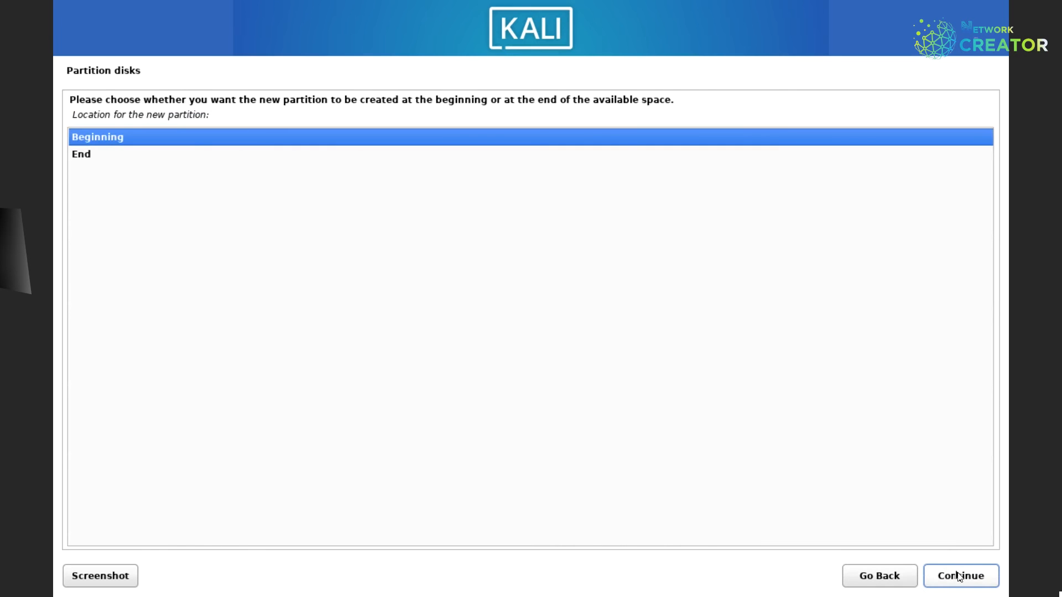
Place the new partition at the beginning, then delete it from its settings.
{"action": "left_click", "coordinate": [971, 580]}
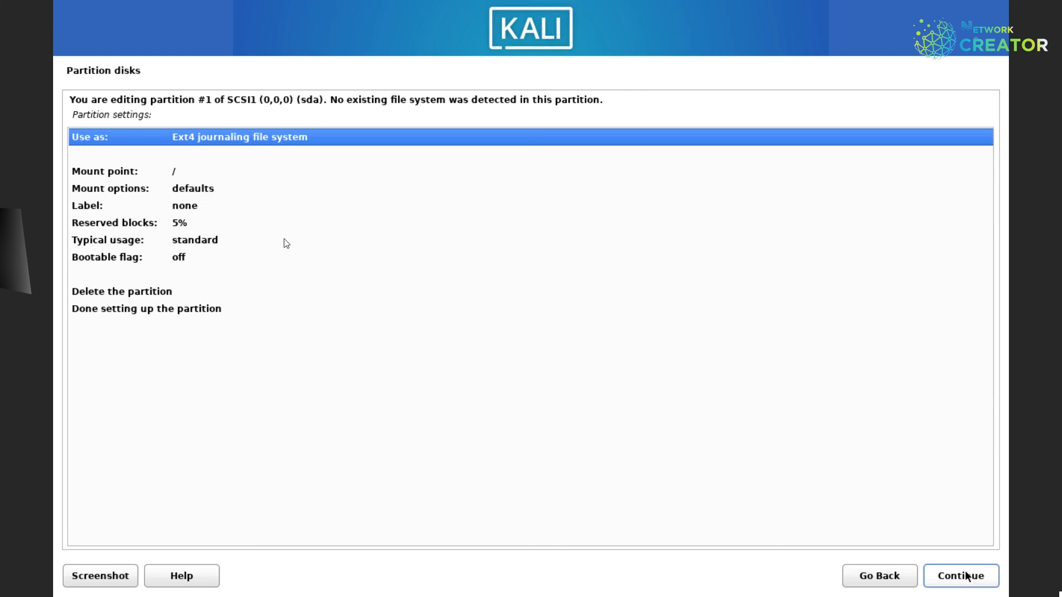
{"action": "key", "text": "Down"}
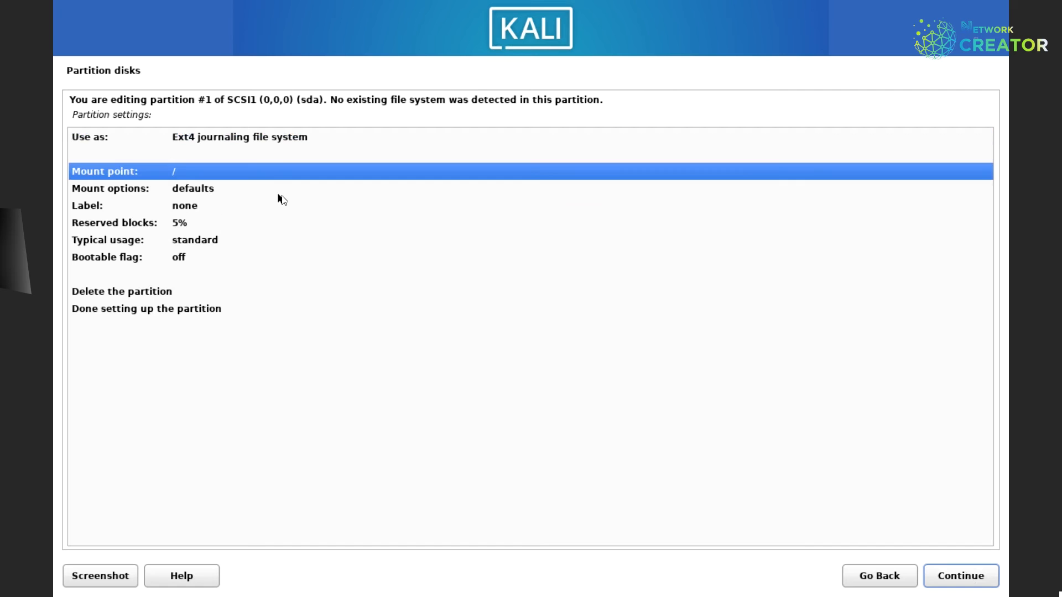
{"action": "left_click", "coordinate": [108, 291]}
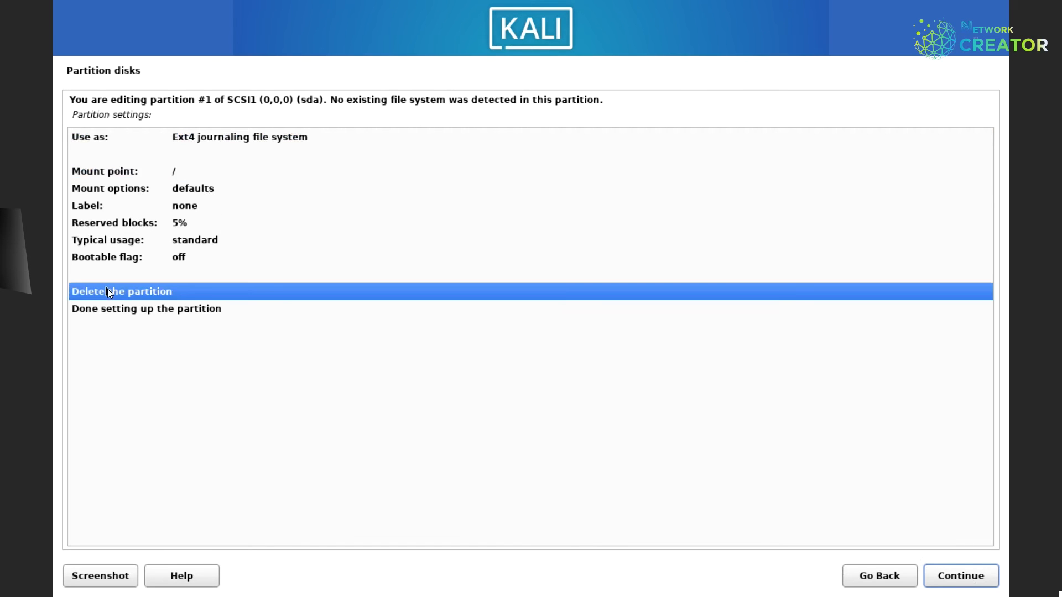
{"action": "left_click", "coordinate": [972, 576]}
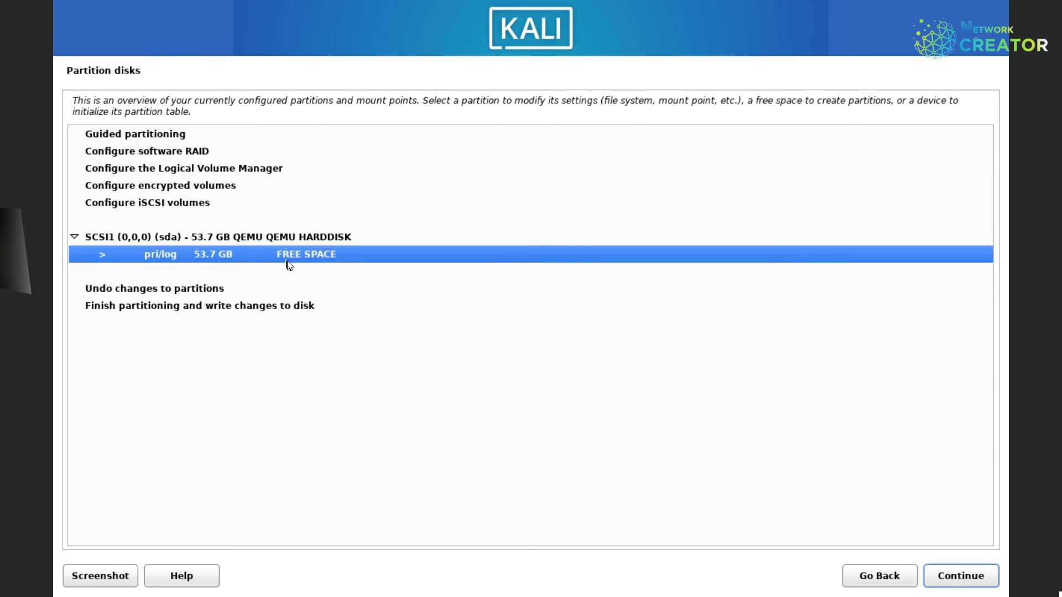
Switch to Guided - use entire disk on the 53.7 GB sda disk.
{"action": "left_click", "coordinate": [120, 137]}
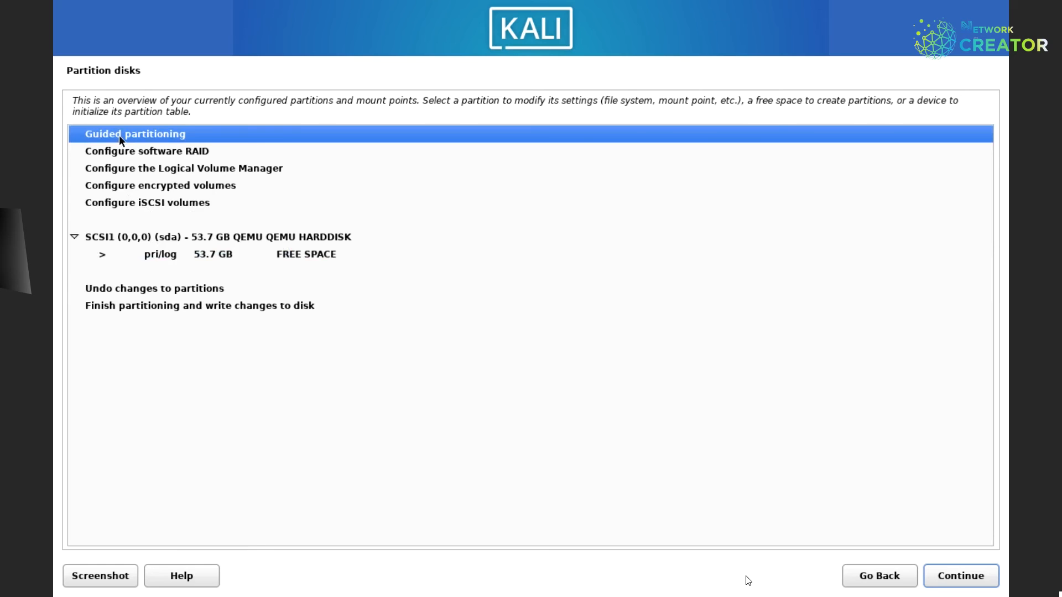
{"action": "left_click", "coordinate": [940, 573]}
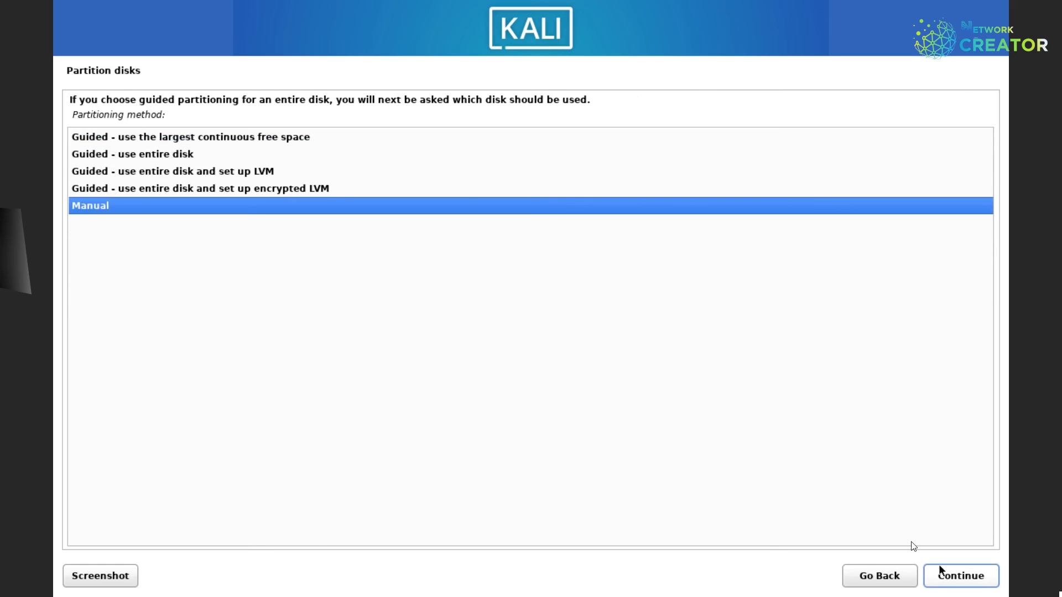
{"action": "left_click", "coordinate": [132, 156]}
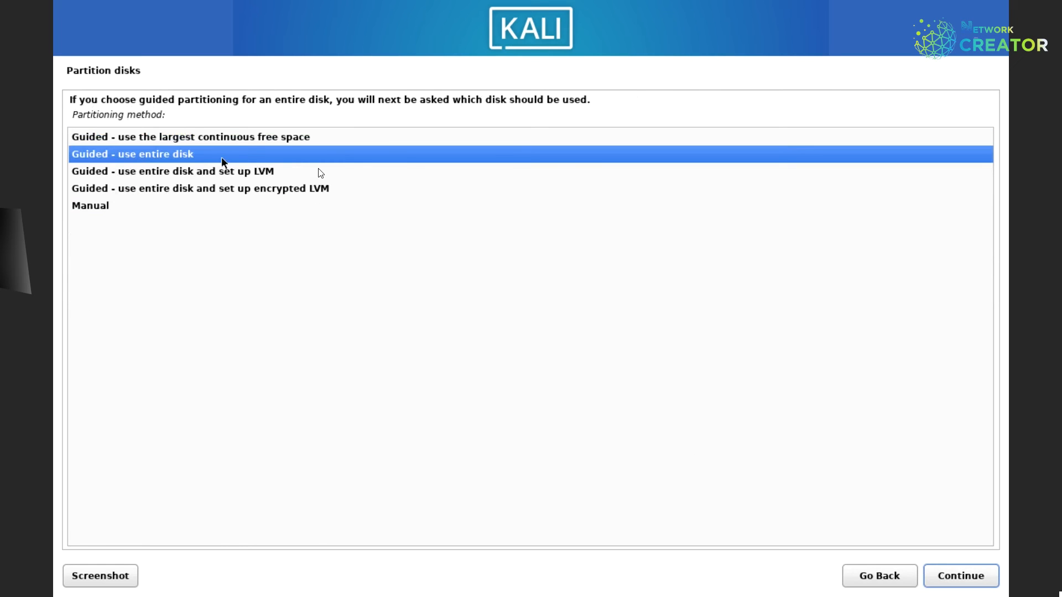
{"action": "left_click", "coordinate": [947, 577]}
{"action": "left_click", "coordinate": [964, 569]}
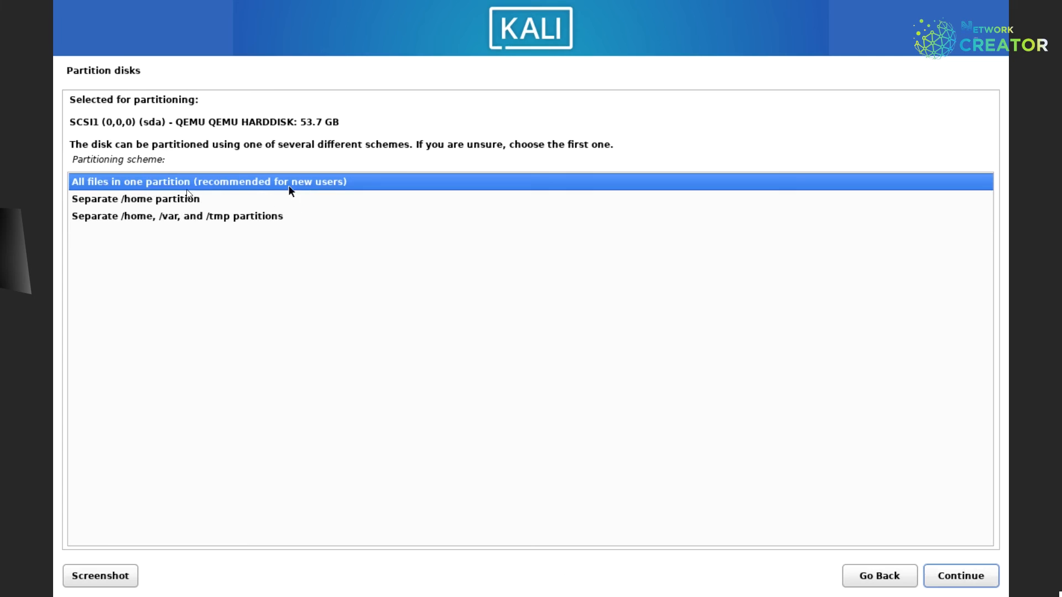
Select All files in one partition as the partitioning scheme.
{"action": "left_click", "coordinate": [138, 199]}
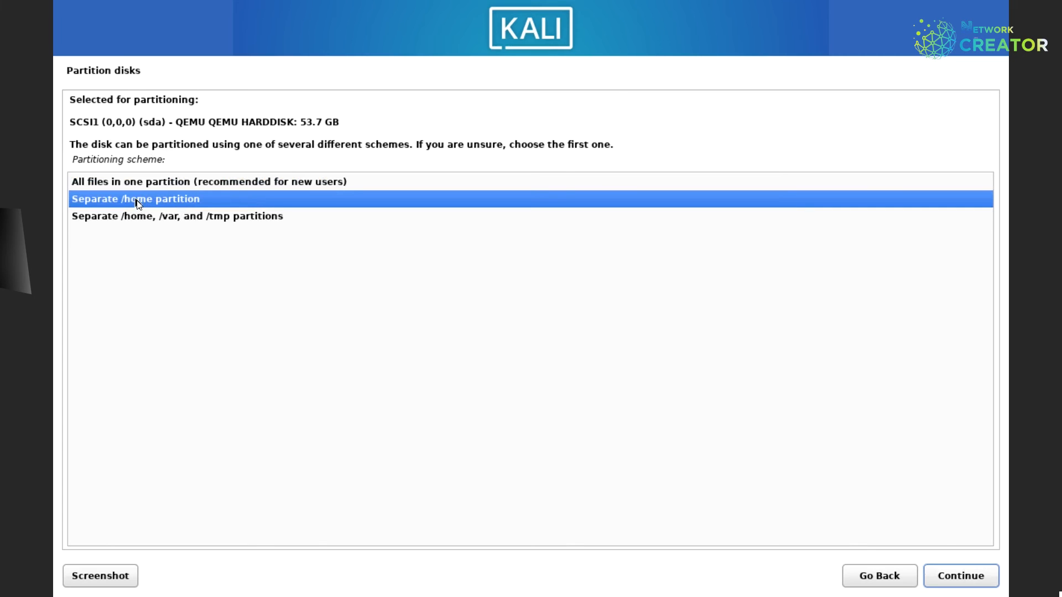
{"action": "left_click", "coordinate": [176, 188]}
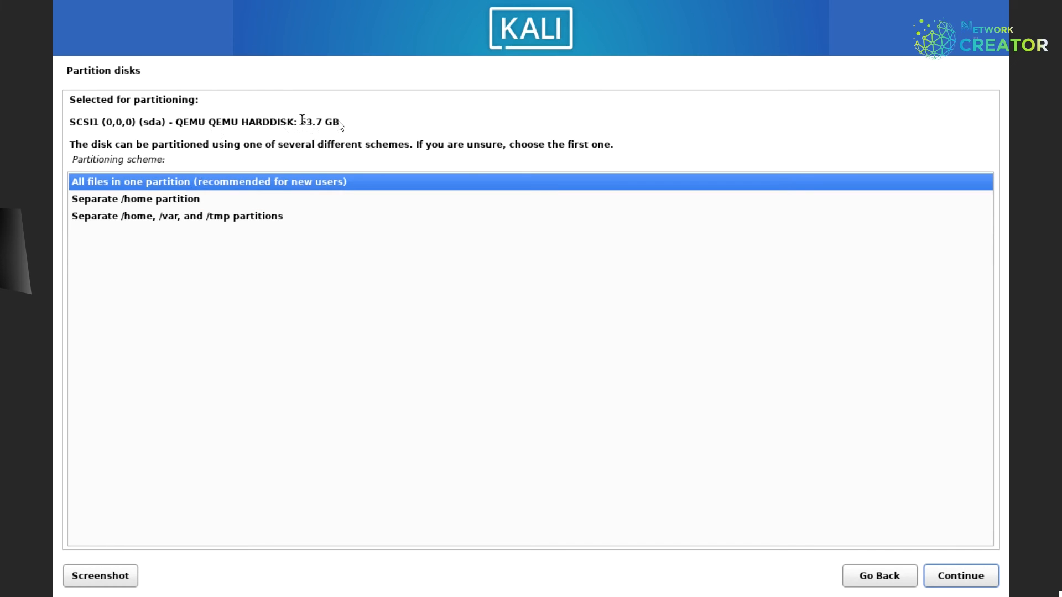
{"action": "left_click_drag", "start_coordinate": [301, 121], "coordinate": [340, 123]}
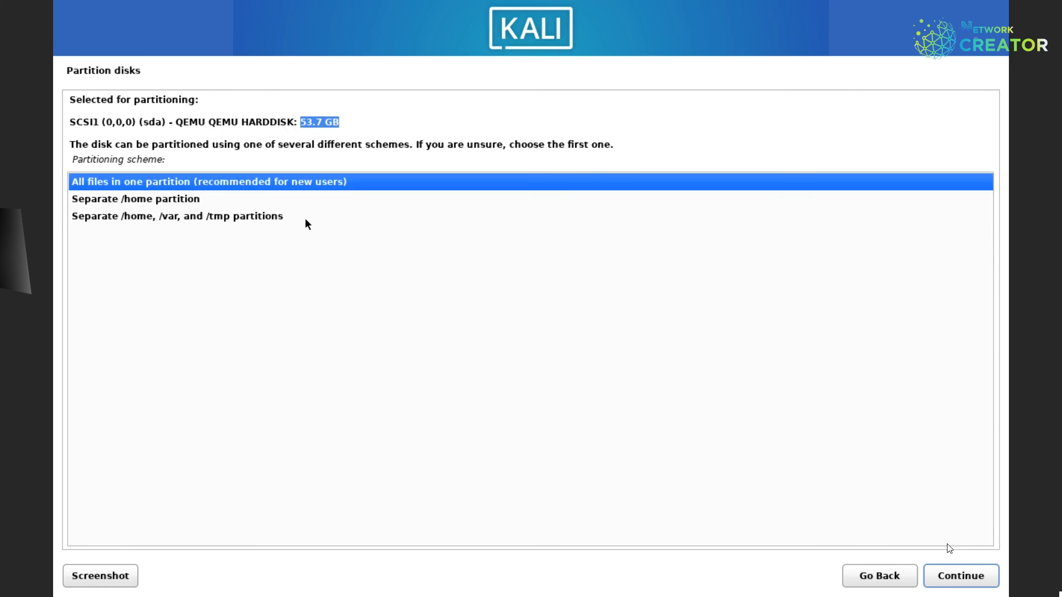
Apply the single-partition scheme and open the 52.7 GB ext4 root partition's settings.
{"action": "left_click", "coordinate": [955, 577]}
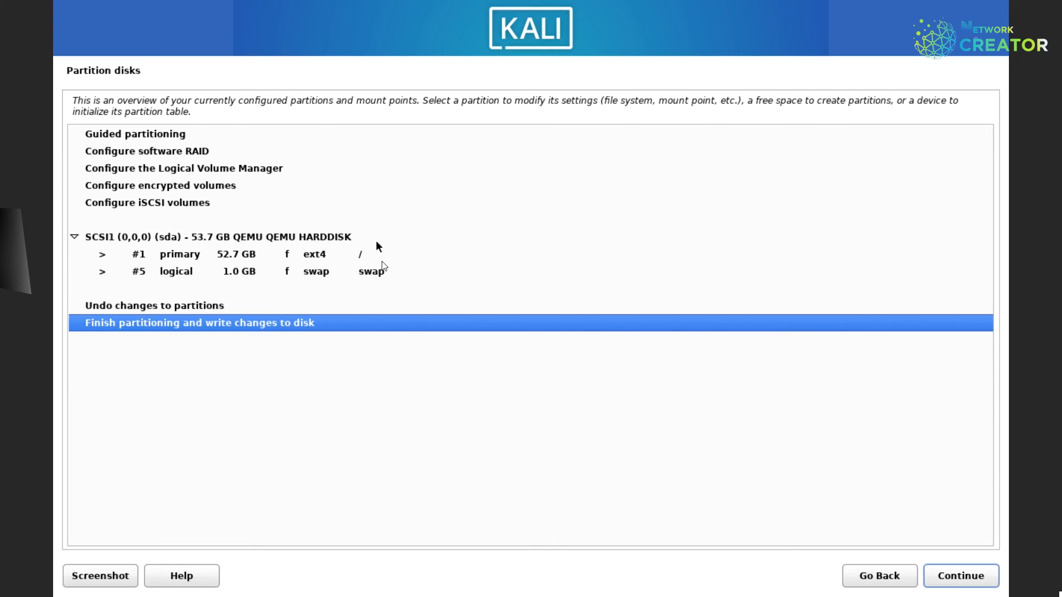
{"action": "left_click", "coordinate": [381, 258]}
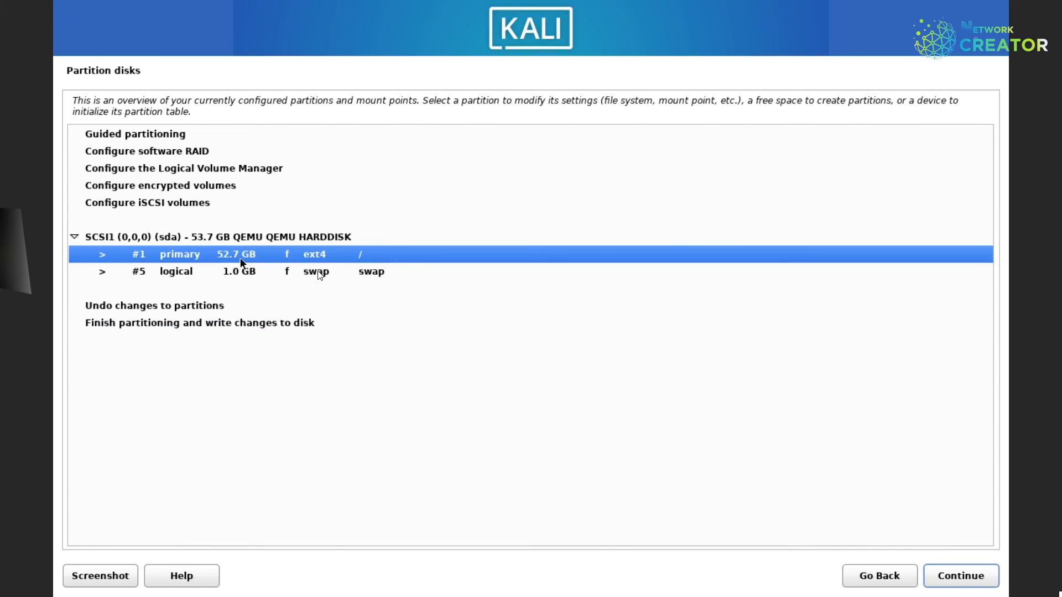
{"action": "left_click", "coordinate": [403, 275]}
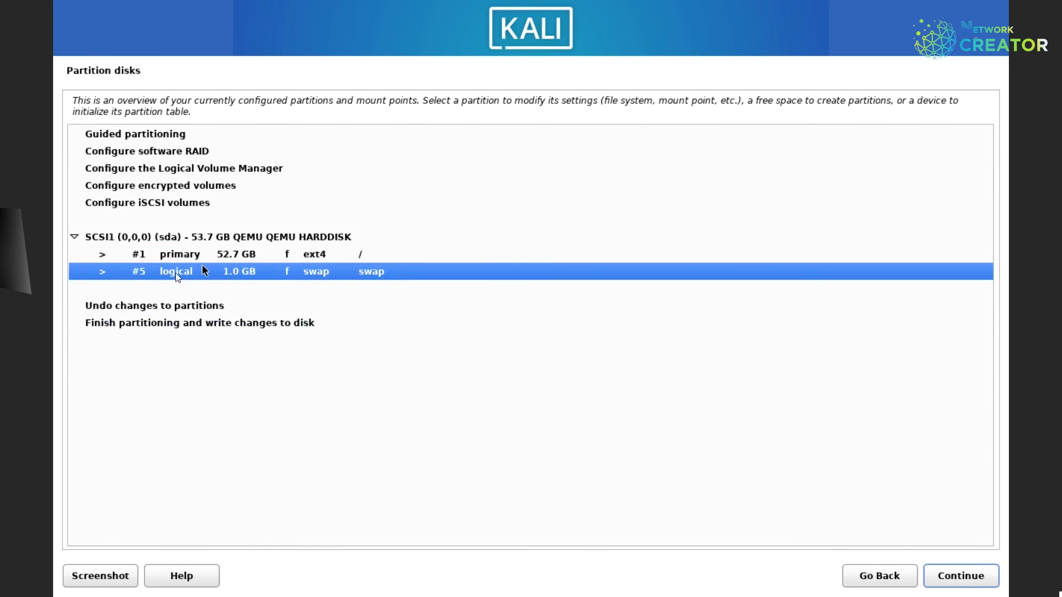
{"action": "left_click", "coordinate": [385, 256]}
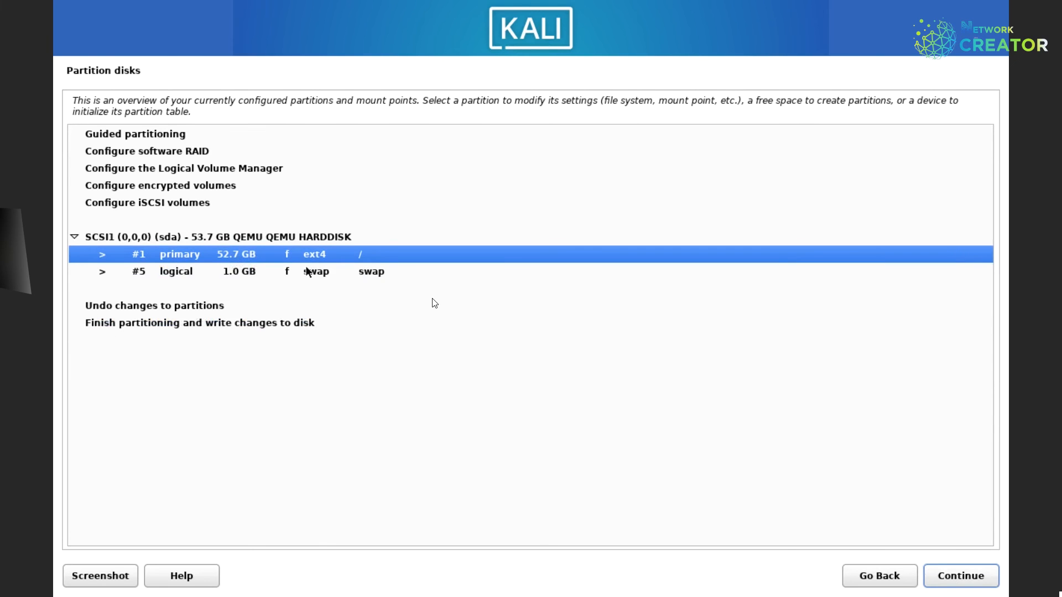
{"action": "left_click", "coordinate": [956, 579]}
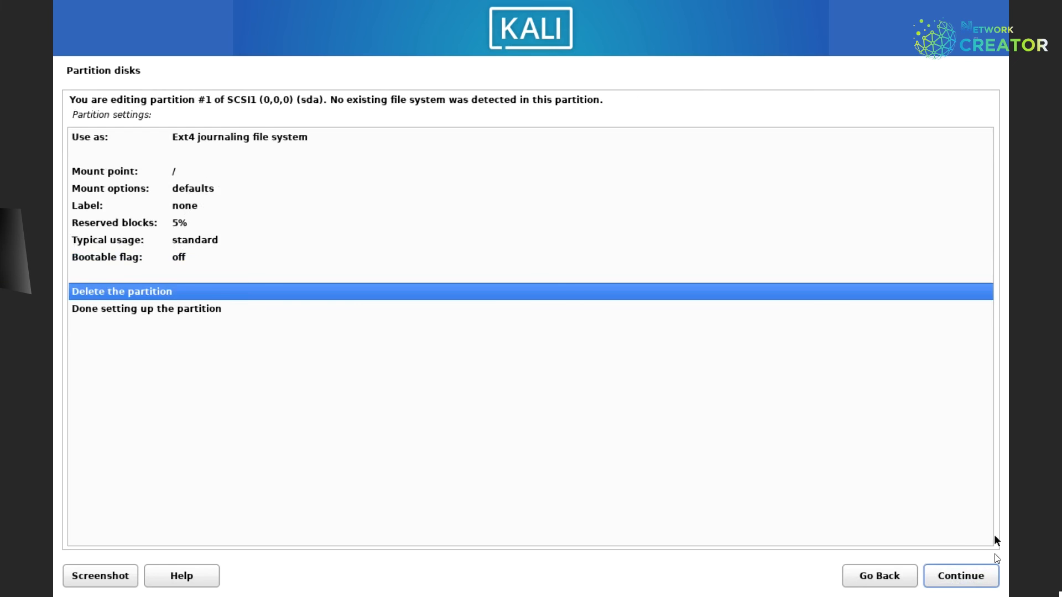
Finish partitioning and agree to write the ext4 root and 1.0 GB swap to disk.
{"action": "left_click", "coordinate": [140, 311]}
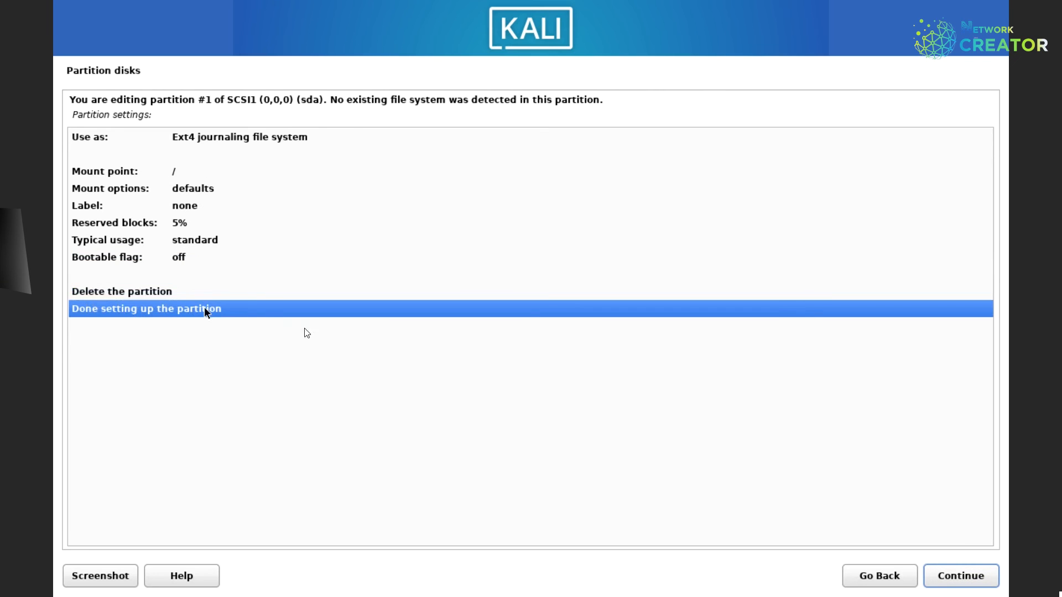
{"action": "left_click", "coordinate": [948, 576]}
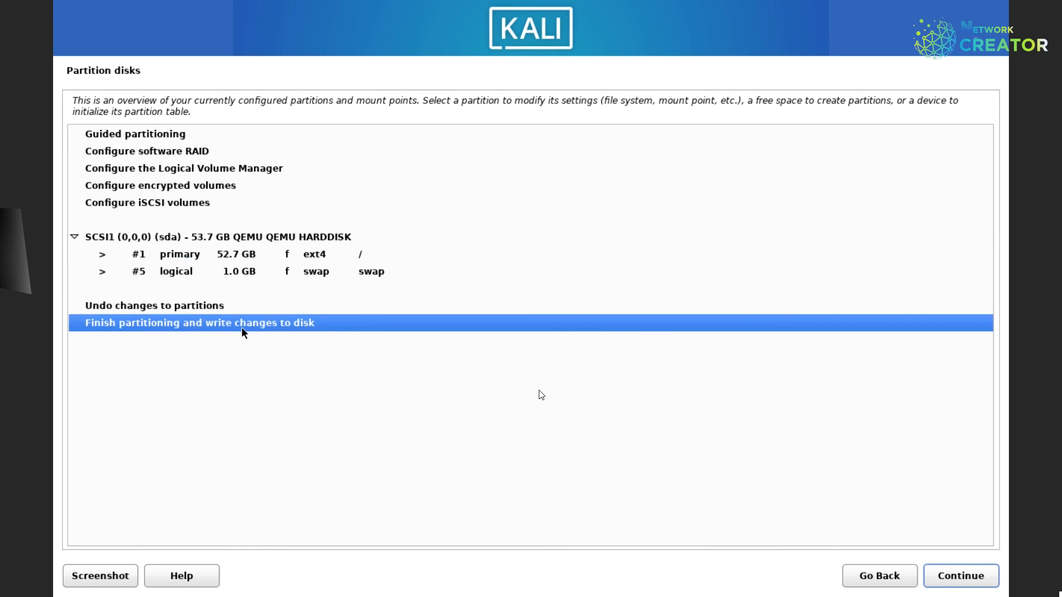
{"action": "left_click", "coordinate": [961, 576]}
{"action": "left_click", "coordinate": [90, 234]}
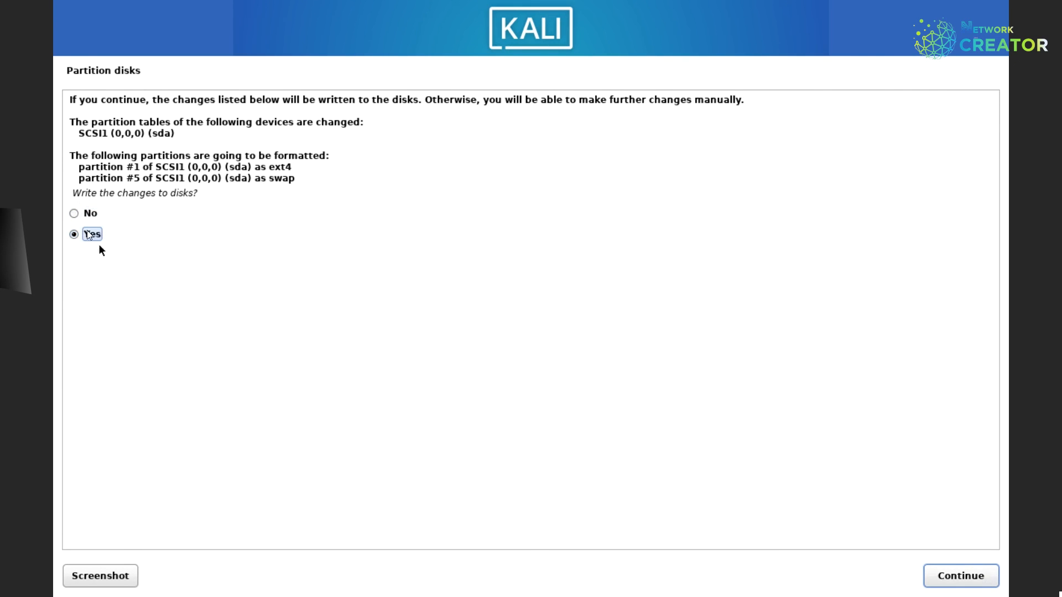
Write the partitions to disk, then install the default Xfce desktop and tools with GNOME left unticked.
{"action": "left_click", "coordinate": [949, 569]}
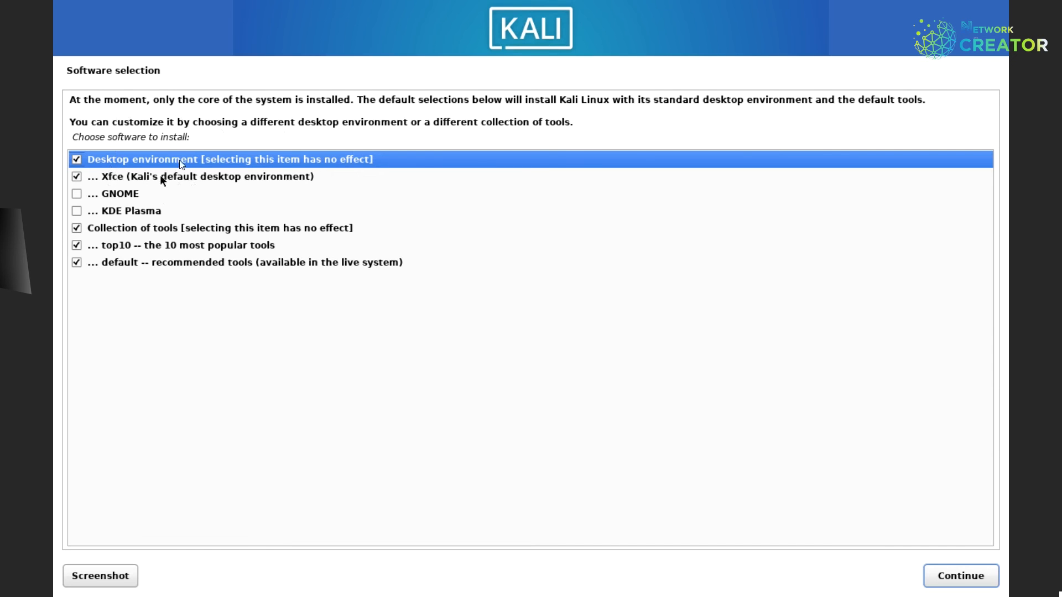
{"action": "key", "text": "Down"}
{"action": "key", "text": "Down"}
{"action": "key", "text": "space"}
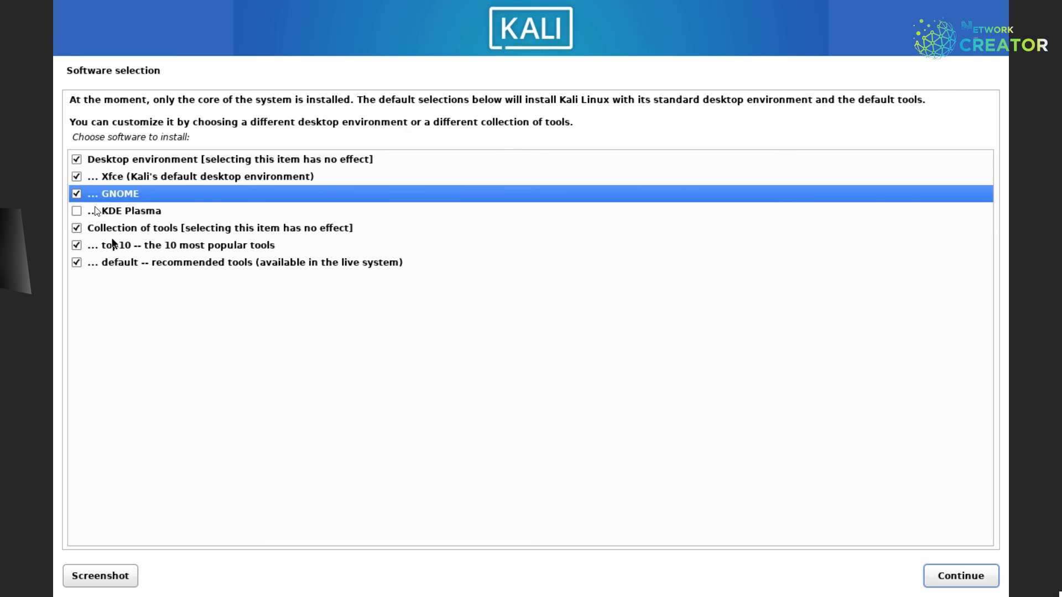
{"action": "left_click", "coordinate": [78, 193]}
{"action": "left_click", "coordinate": [984, 567]}
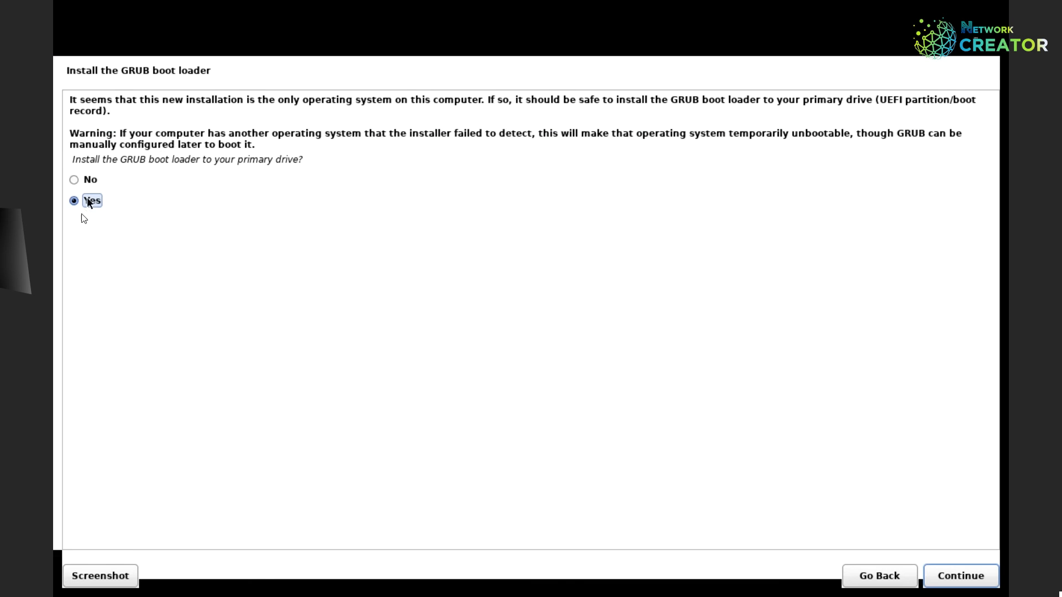
Accept GRUB installation with /dev/sda as the boot loader device and run it to completion.
{"action": "left_click", "coordinate": [974, 582]}
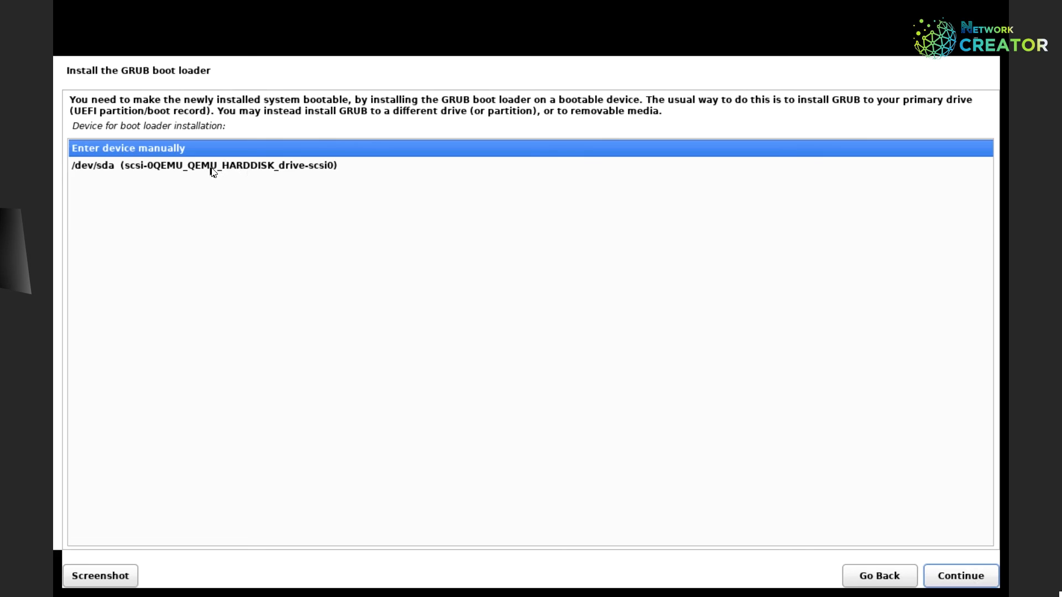
{"action": "left_click", "coordinate": [212, 166]}
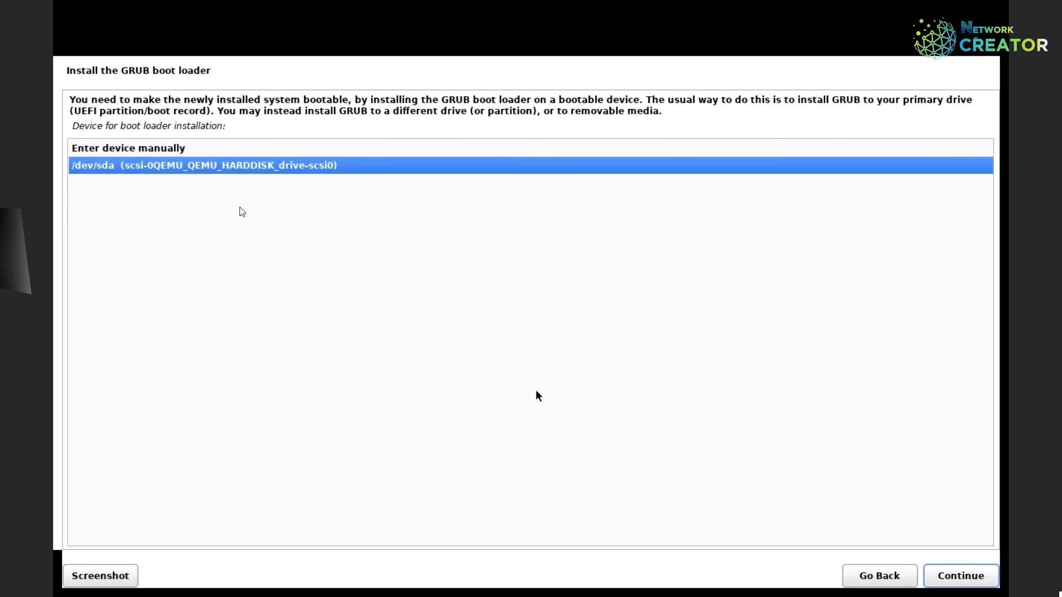
{"action": "left_click", "coordinate": [126, 151]}
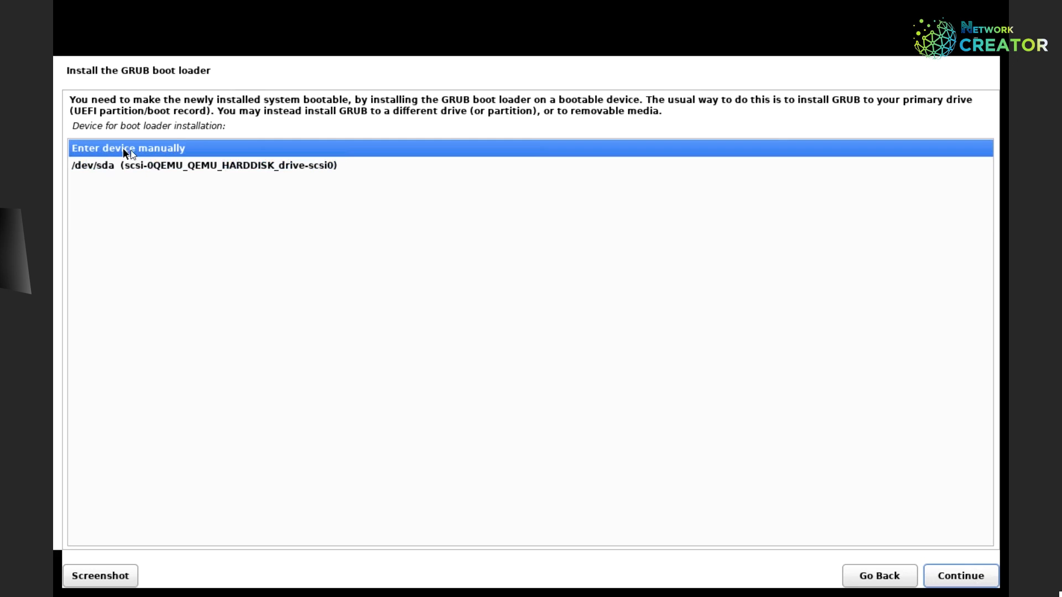
{"action": "left_click", "coordinate": [237, 165]}
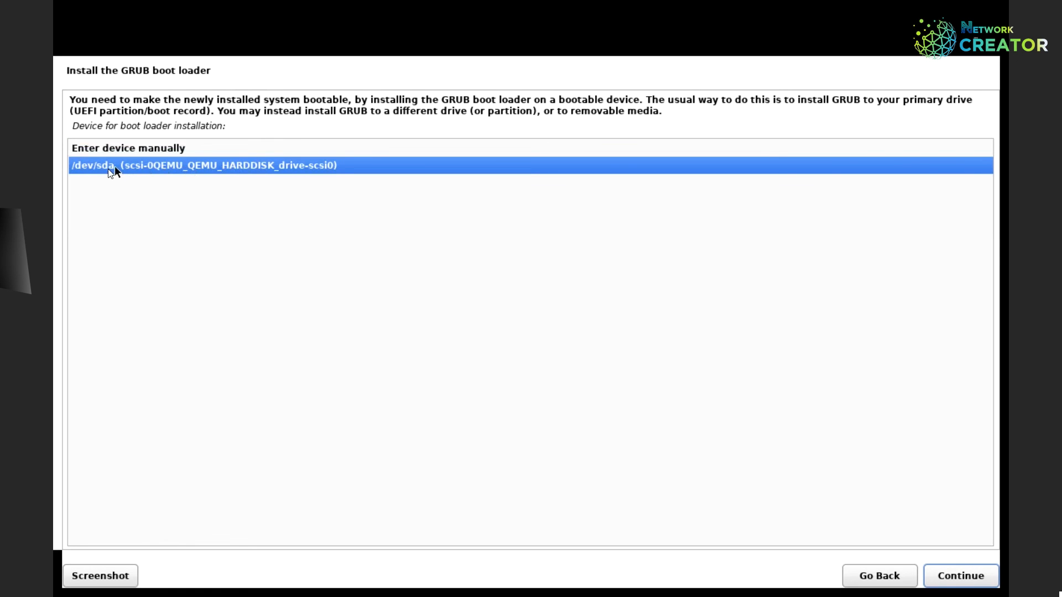
{"action": "left_click", "coordinate": [961, 581]}
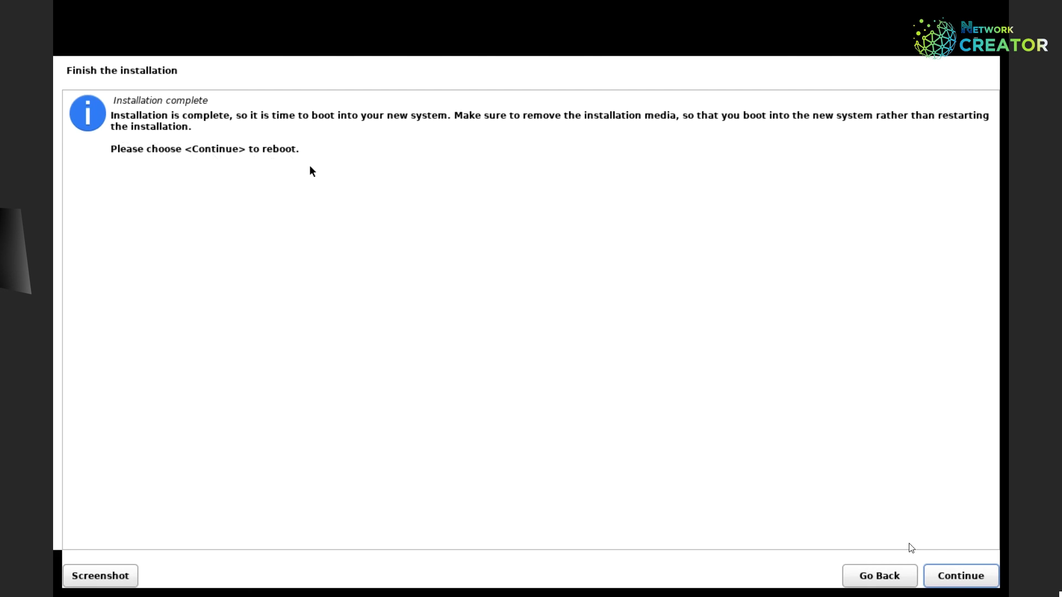
Reboot into the new system and log in with the user's username and password.
{"action": "left_click", "coordinate": [960, 577]}
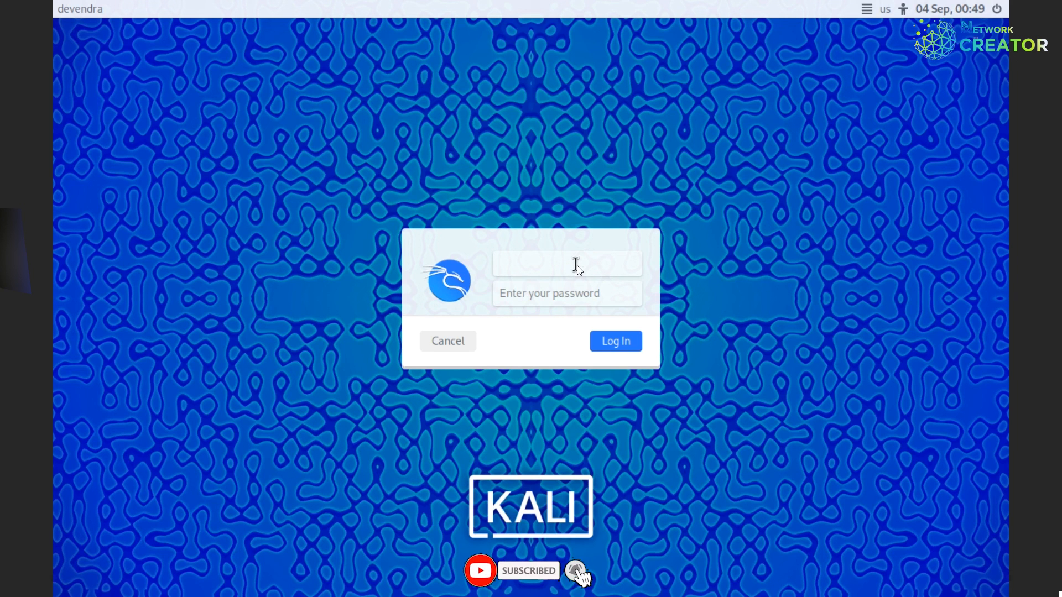
{"action": "type", "text": "devend"}
{"action": "type", "text": "ra"}
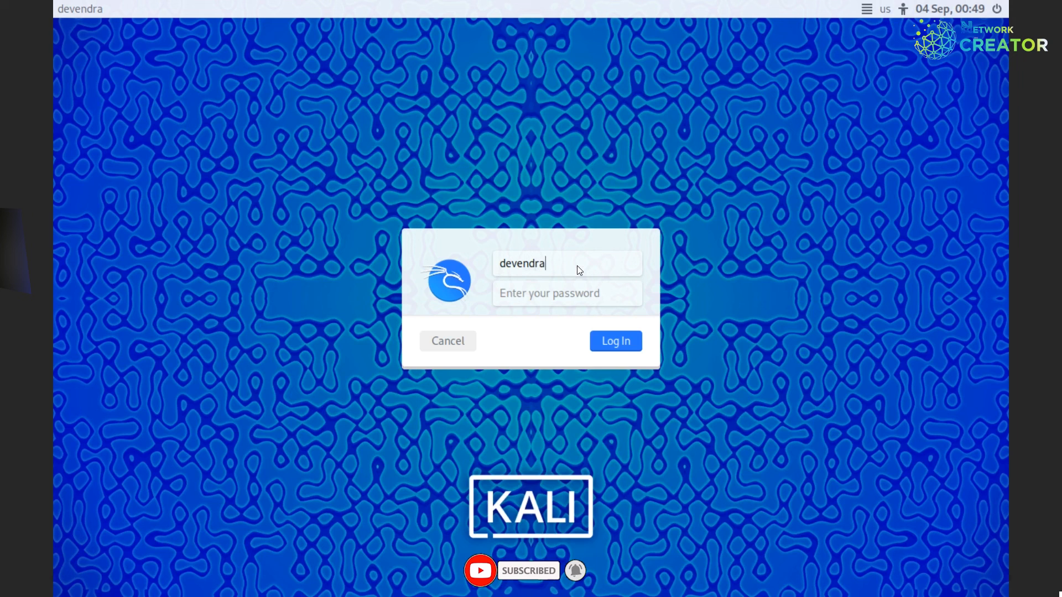
{"action": "key", "text": "Tab"}
{"action": "type", "text": "kali12"}
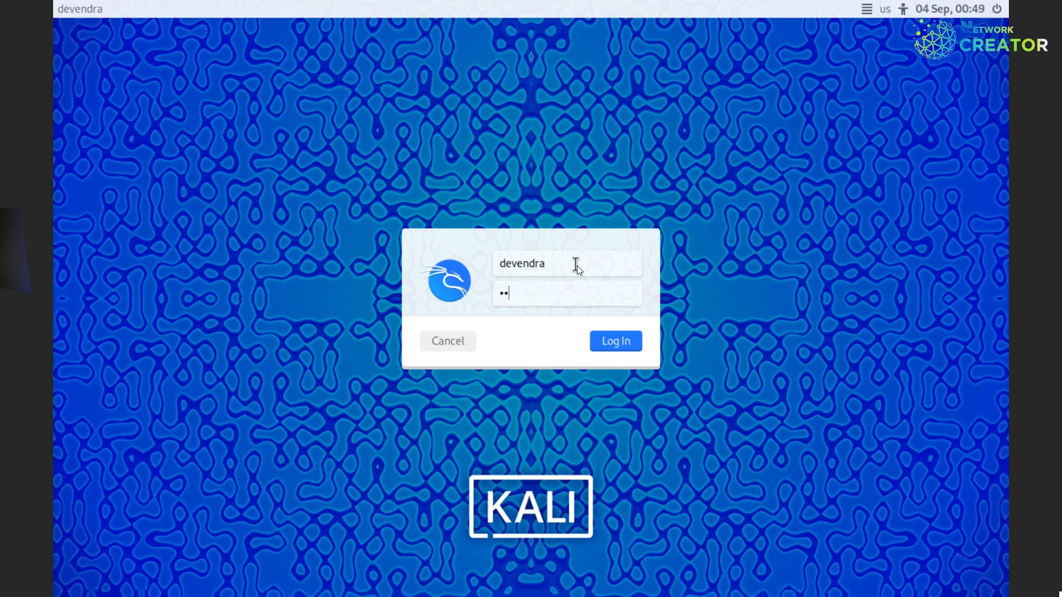
{"action": "type", "text": "34"}
{"action": "key", "text": "Return"}
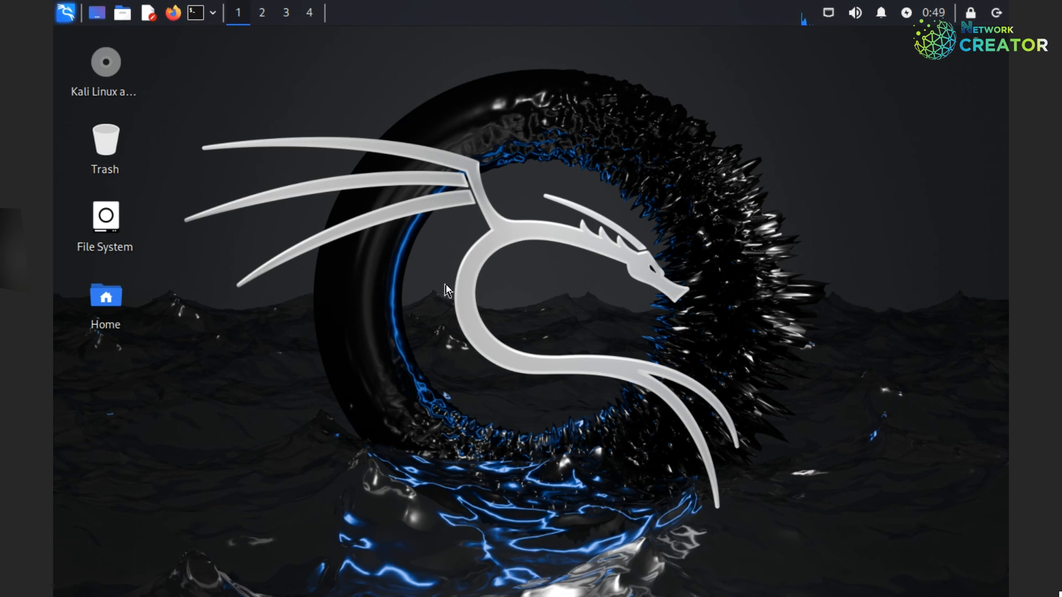
Open a terminal and run cat /etc/os-release, showing Kali GNU/Linux Rolling version 2024.2.
{"action": "right_click", "coordinate": [366, 129]}
{"action": "left_click", "coordinate": [196, 14]}
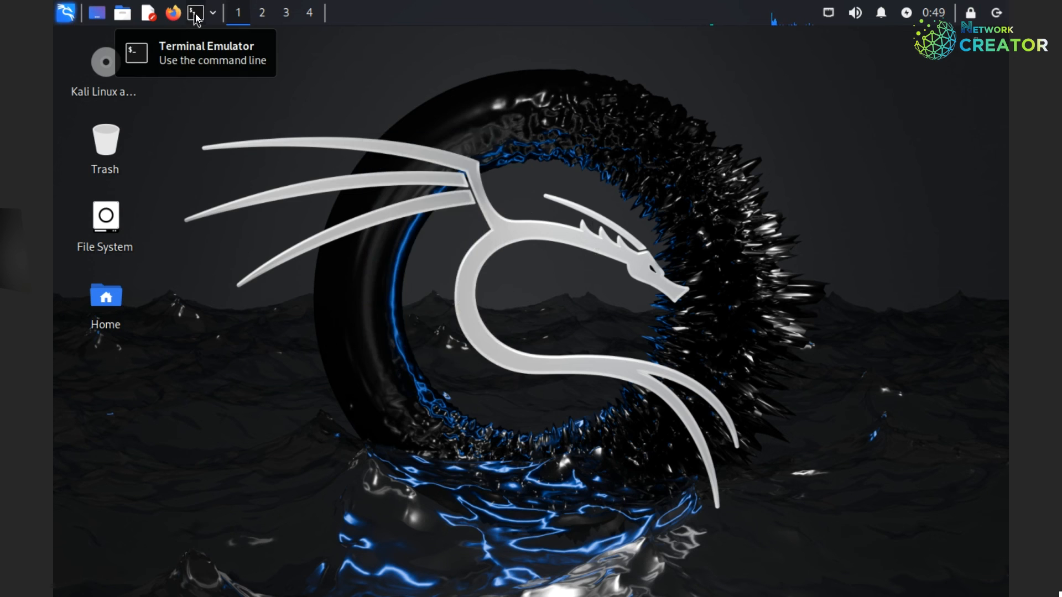
{"action": "type", "text": "cat /etc/"}
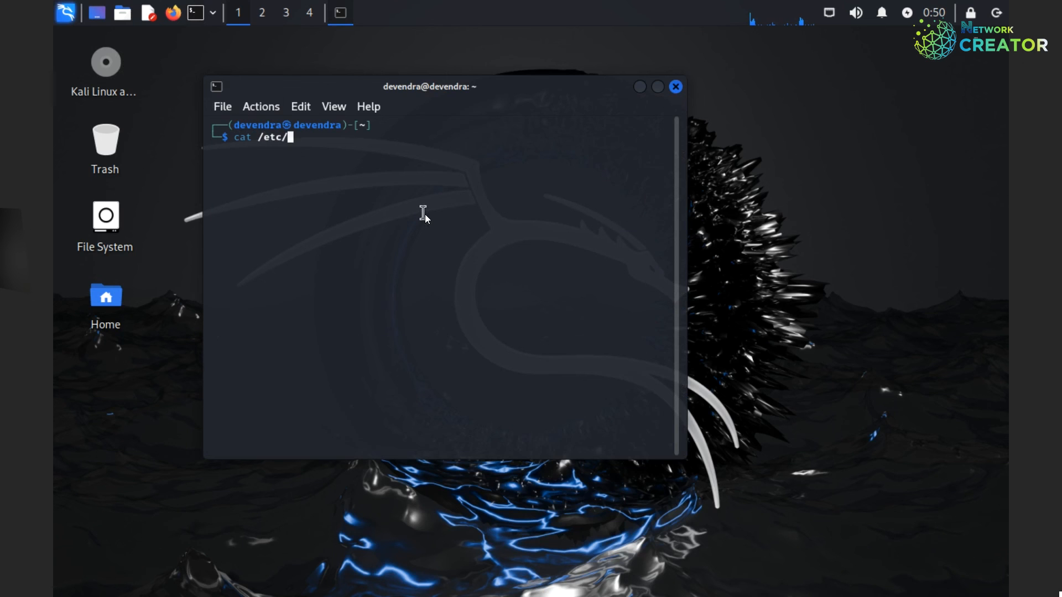
{"action": "type", "text": "os-release"}
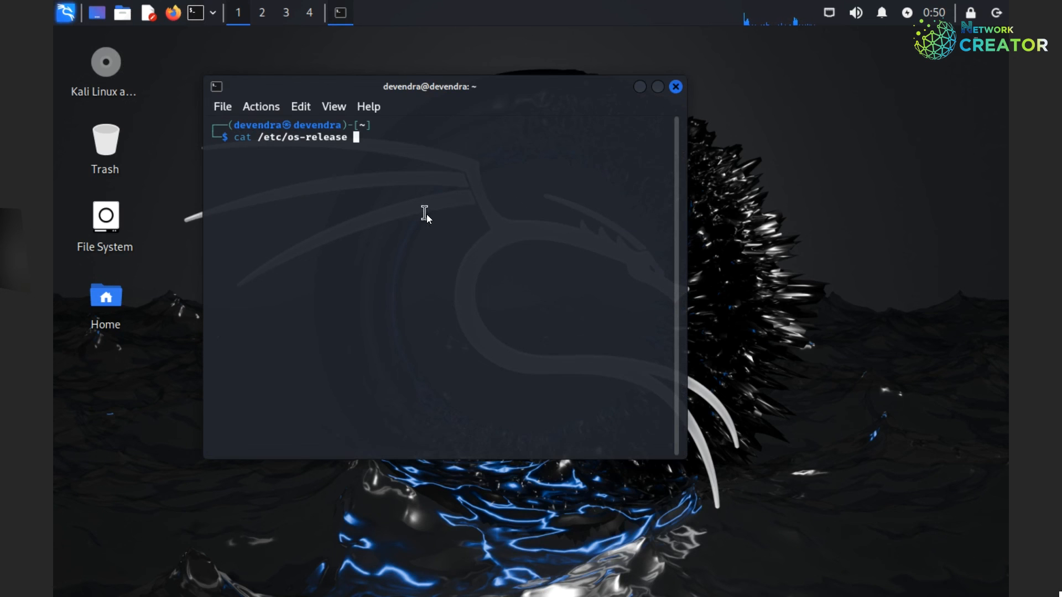
{"action": "key", "text": "Return"}
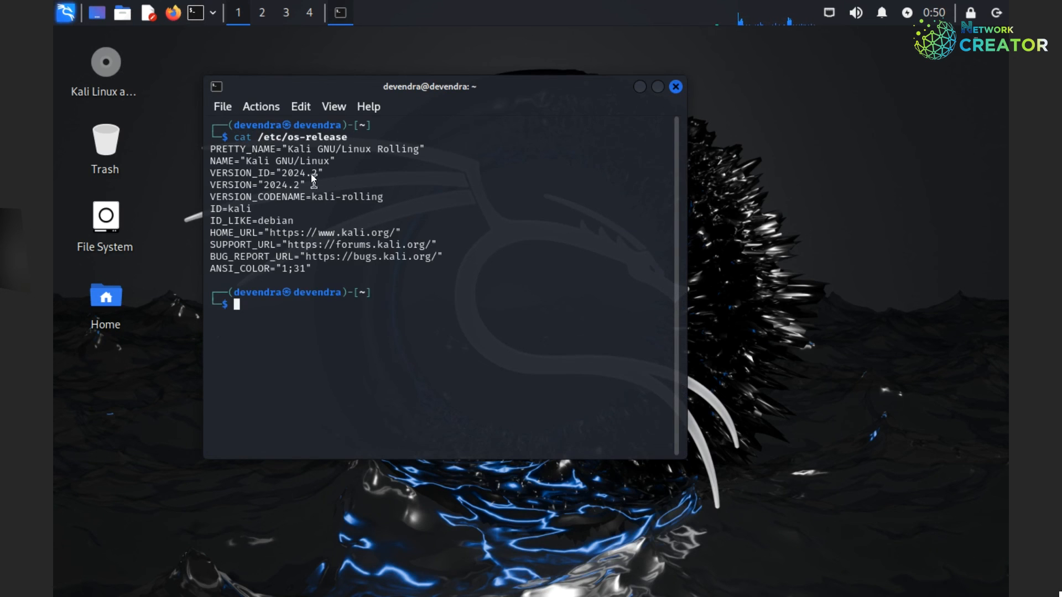